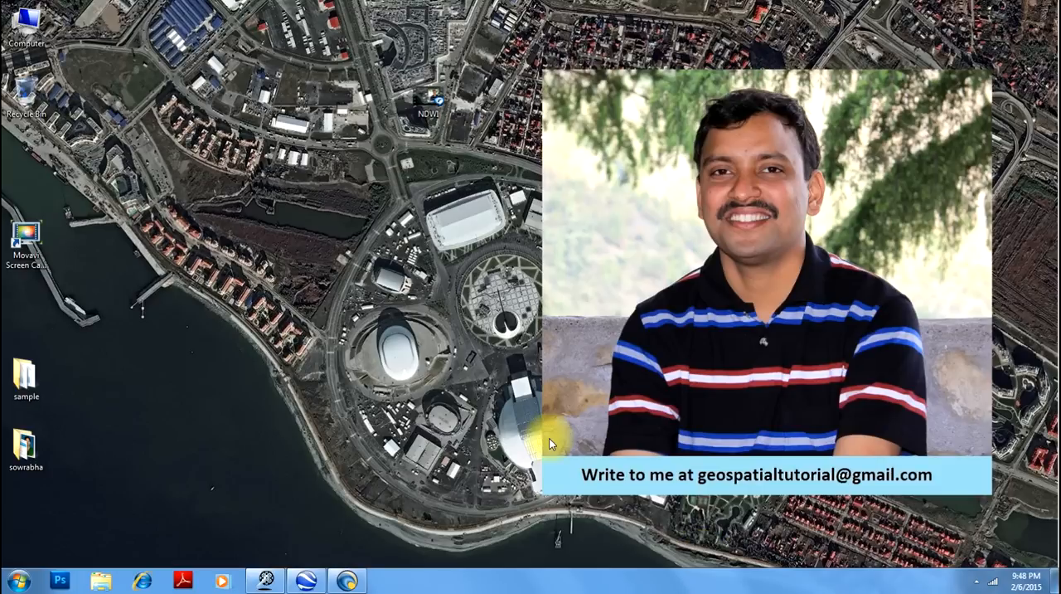
- Switch to Google Earth Pro and start a new path named Contours
click(307, 580)
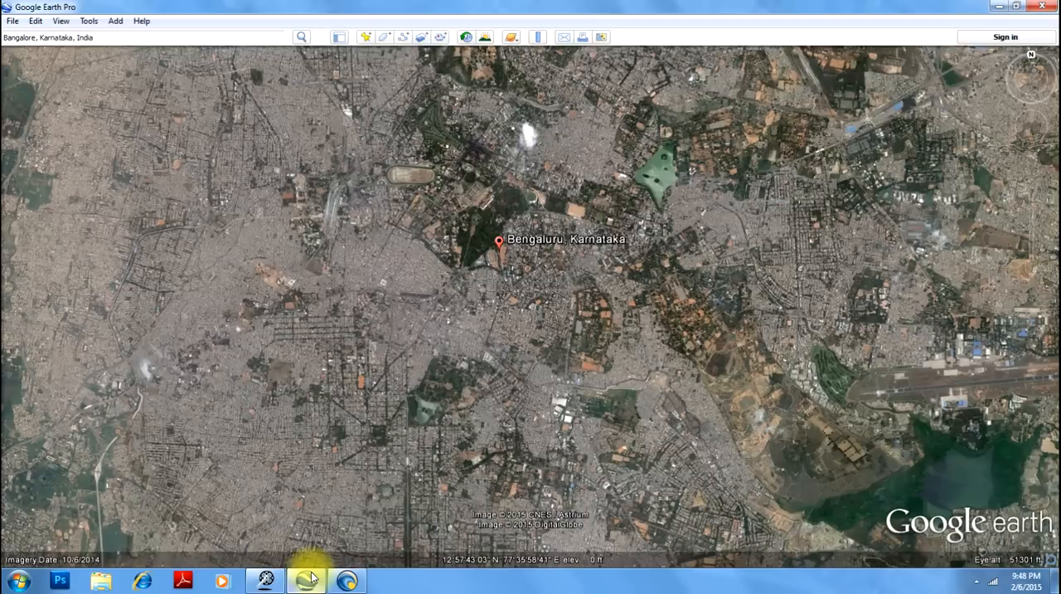
click(403, 38)
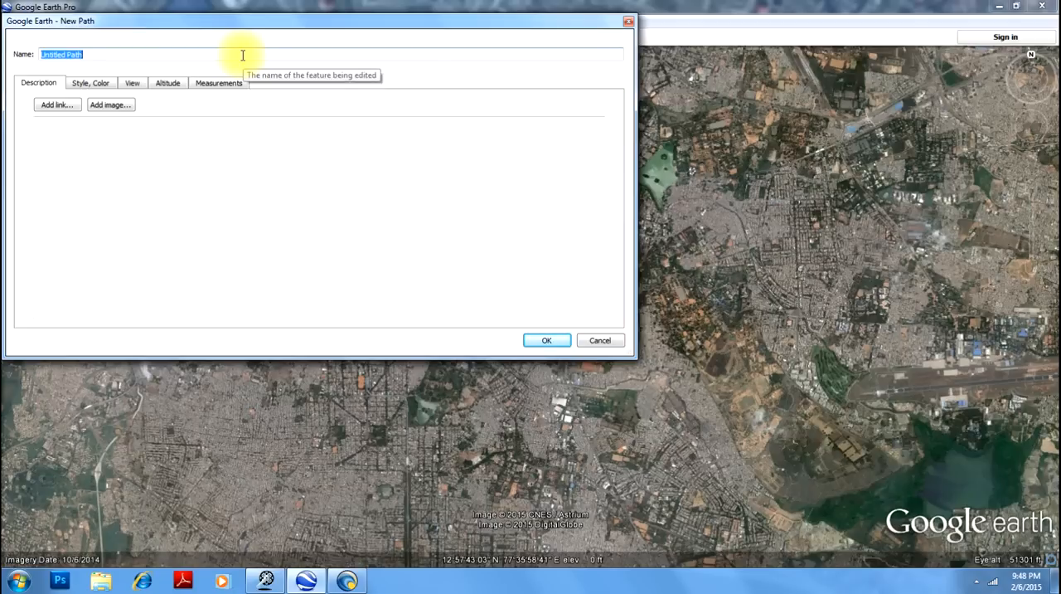
text(Contours)
- Set the line color of the Contours path to pure red
click(84, 86)
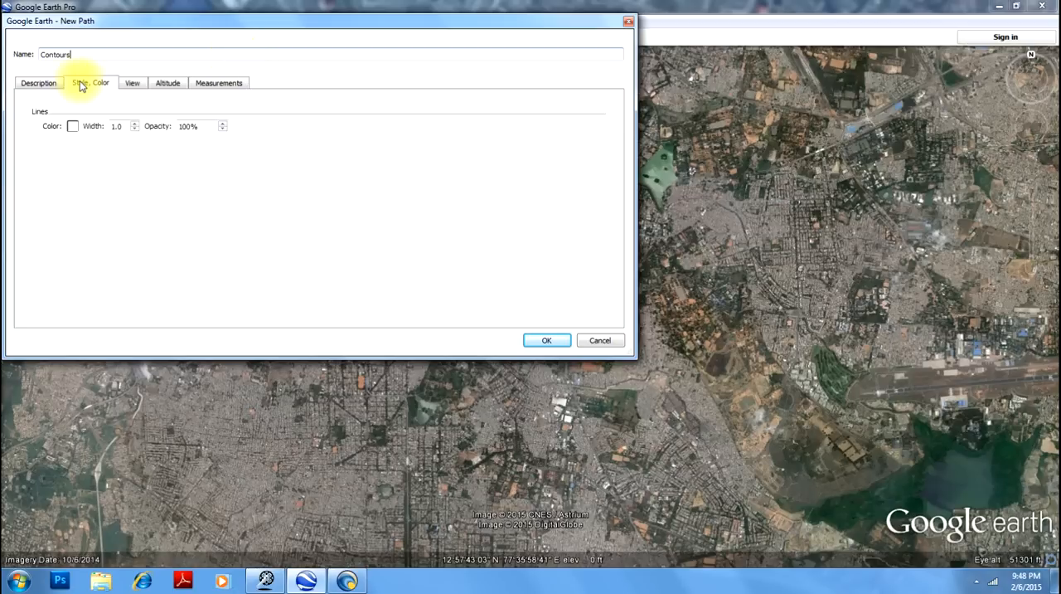
click(72, 128)
click(189, 144)
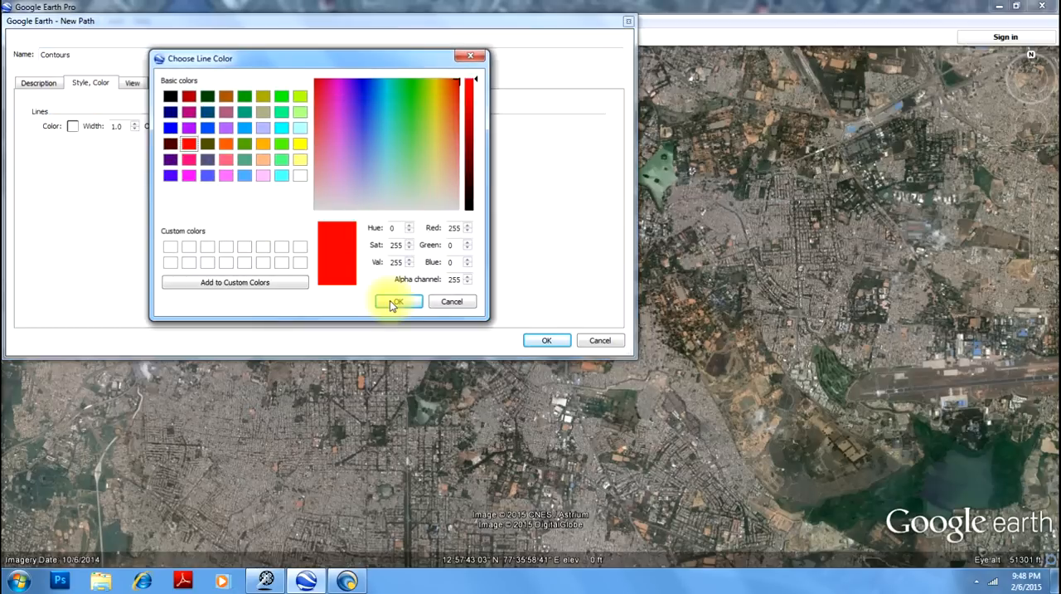
click(390, 300)
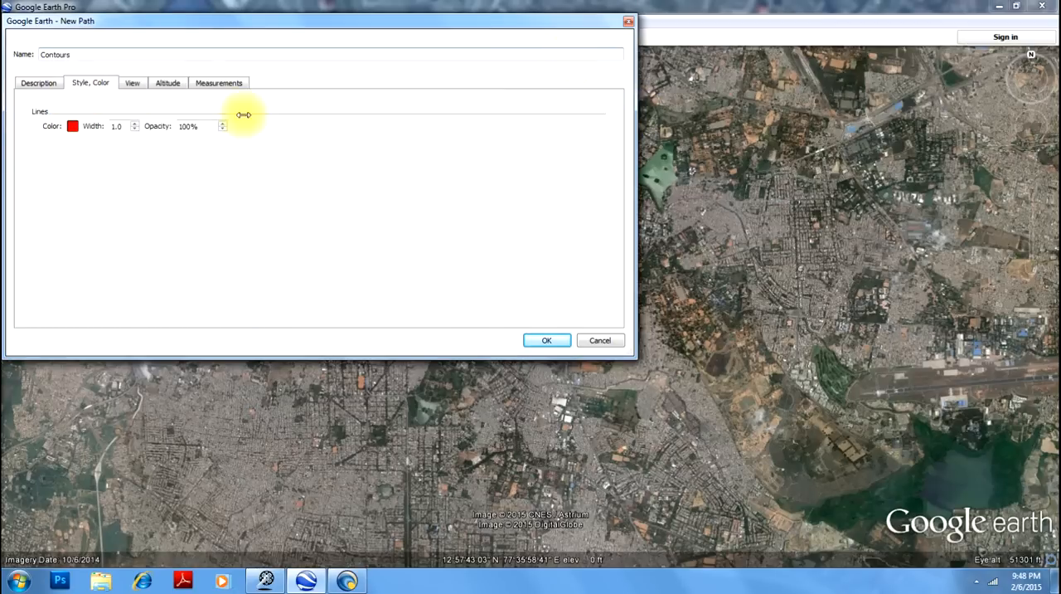
- Draw the Contours path as a serpentine of eleven north-south passes across Bengaluru, running from west to east past the marker, and accept it
drag(243, 115, 201, 115)
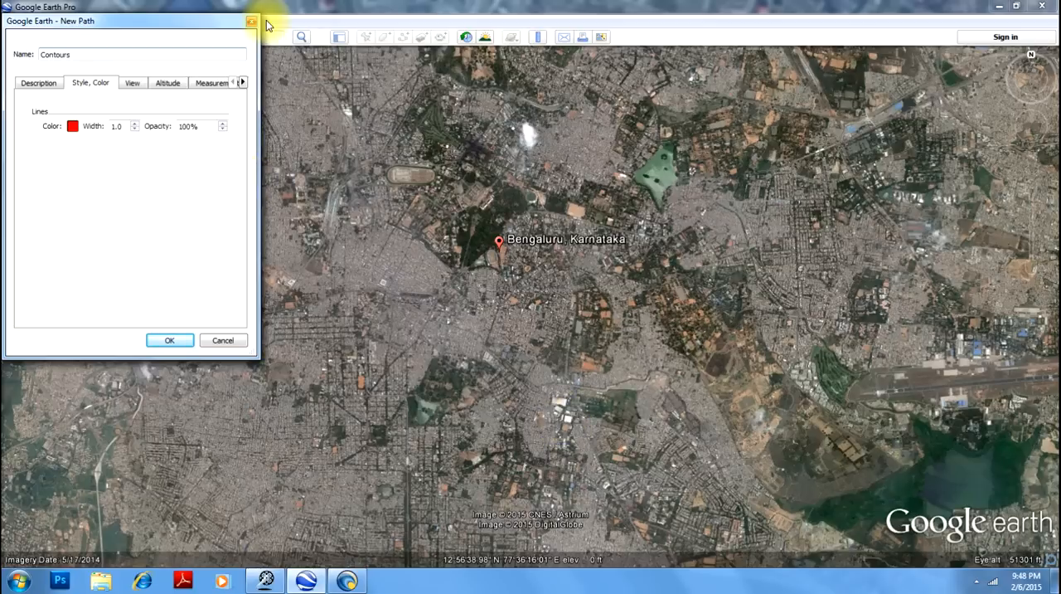
drag(201, 28, 147, 72)
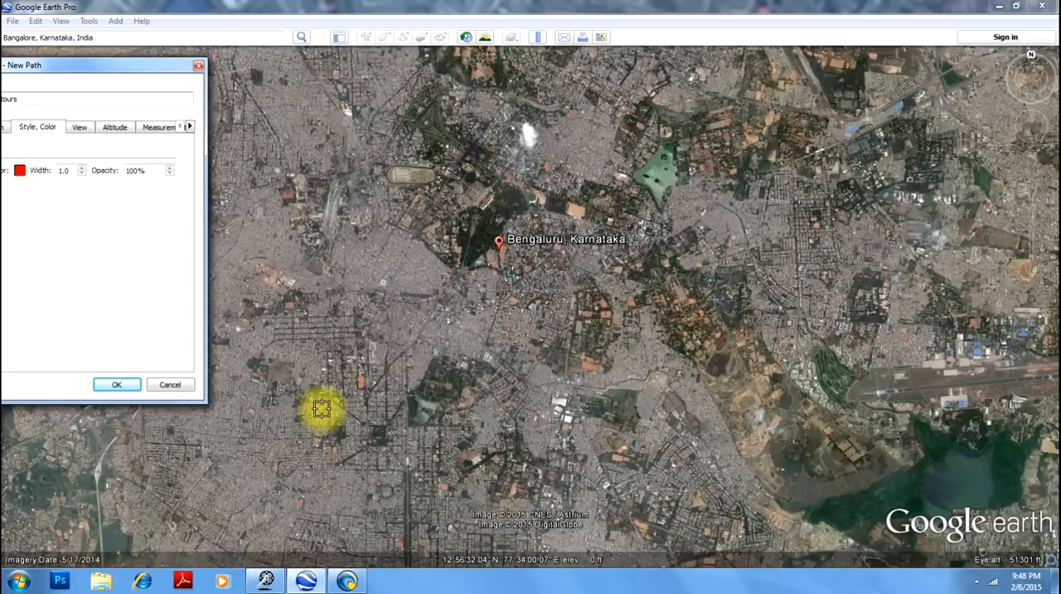
mouse_move(319, 371)
mouse_down()
mouse_move(315, 201)
mouse_move(336, 160)
mouse_move(350, 155)
mouse_move(355, 177)
mouse_move(358, 419)
mouse_move(393, 308)
mouse_move(379, 267)
mouse_move(382, 161)
mouse_move(409, 157)
mouse_move(422, 178)
mouse_move(428, 241)
mouse_up()
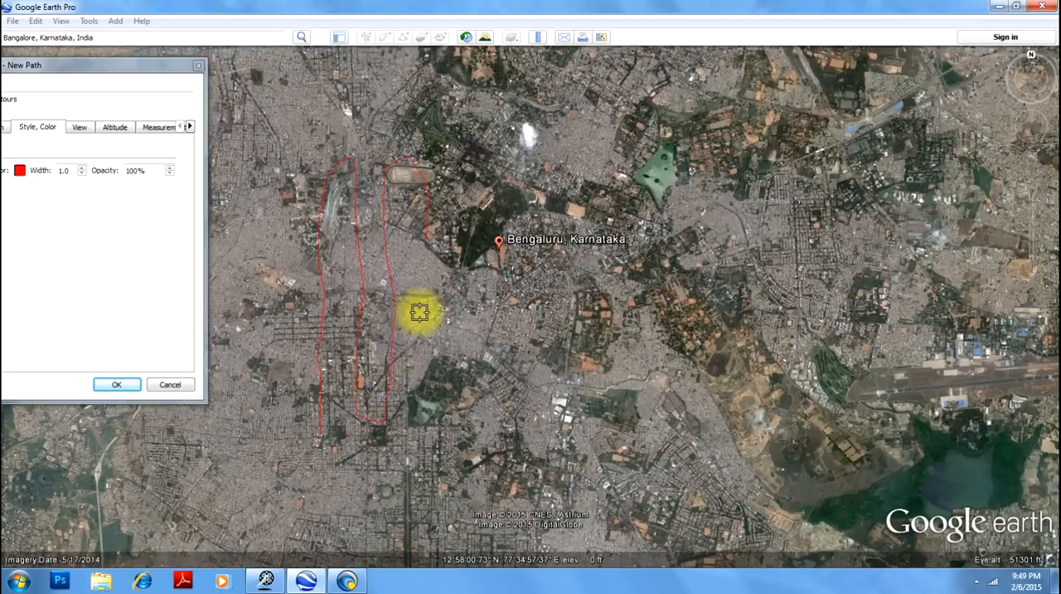
mouse_move(423, 331)
mouse_down()
mouse_move(429, 434)
mouse_move(464, 422)
mouse_move(461, 336)
mouse_up()
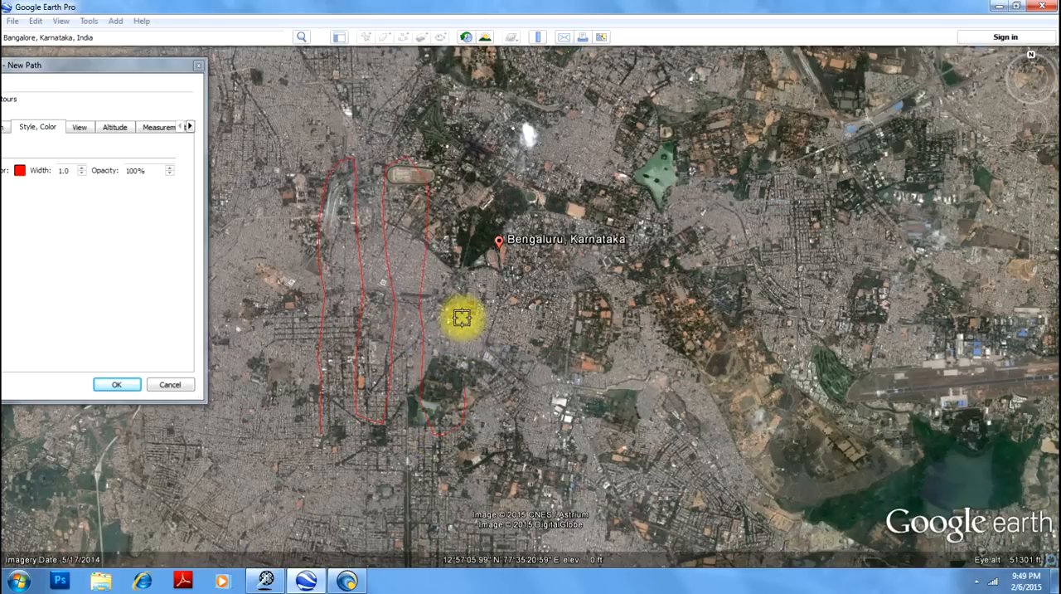
mouse_move(456, 279)
mouse_down()
mouse_move(450, 185)
mouse_move(466, 156)
mouse_move(505, 170)
mouse_move(515, 220)
mouse_move(499, 422)
mouse_move(559, 407)
mouse_move(553, 285)
mouse_move(569, 156)
mouse_up()
click(478, 153)
click(501, 149)
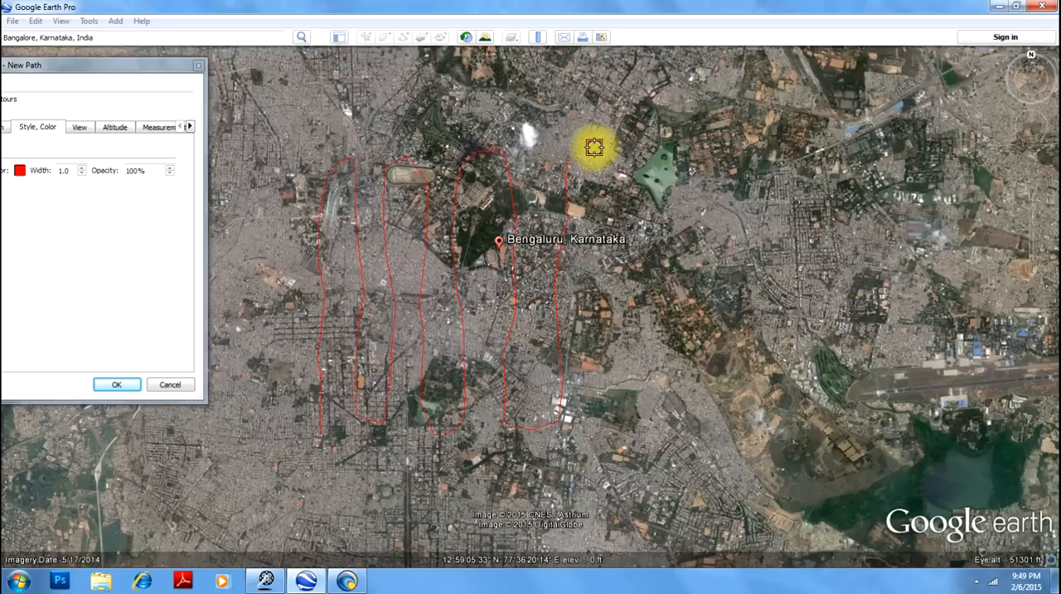
click(608, 157)
click(612, 199)
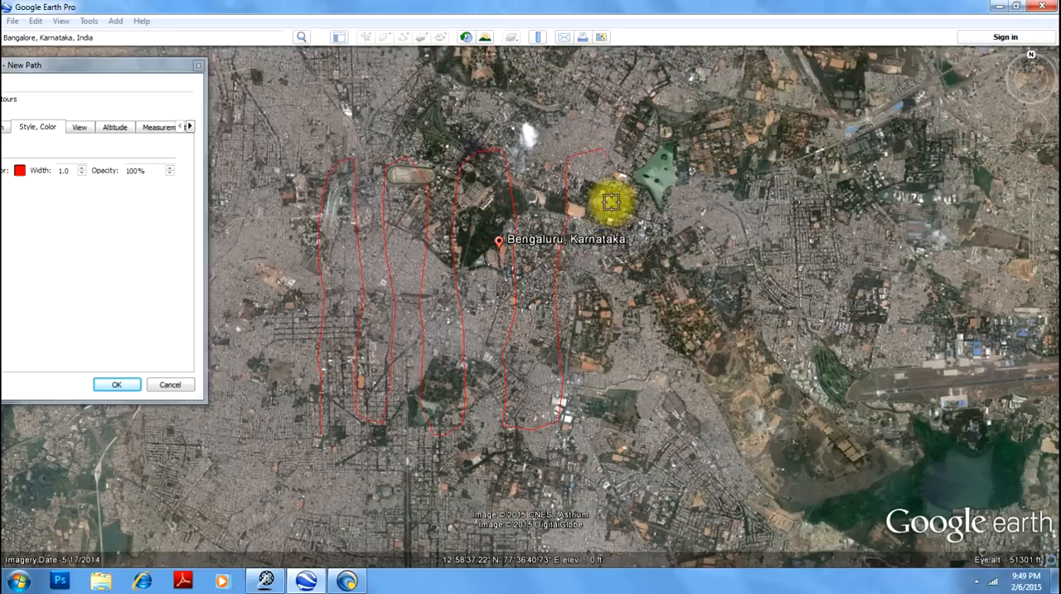
click(608, 264)
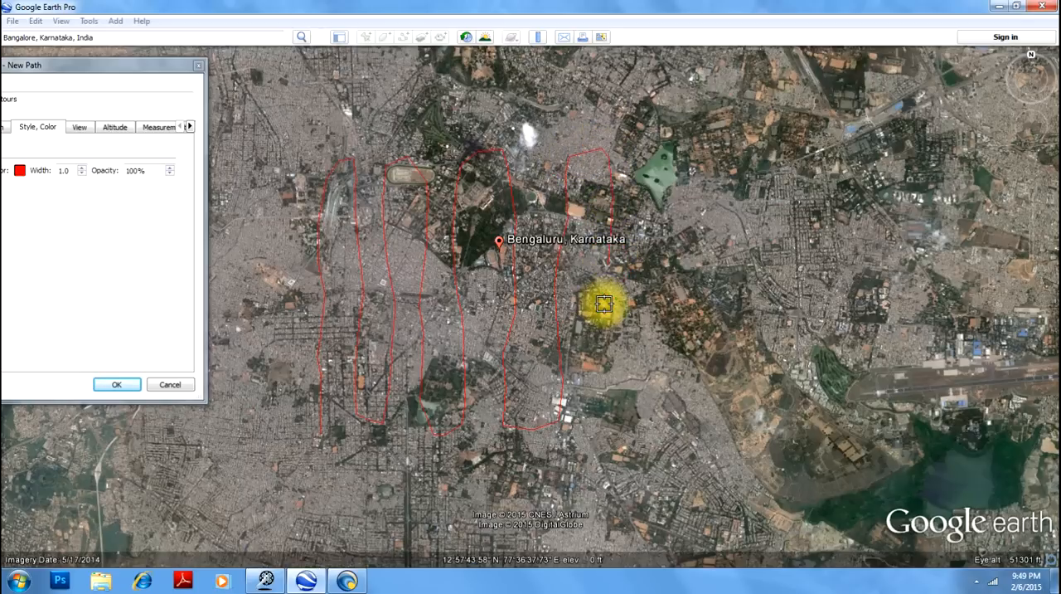
click(607, 387)
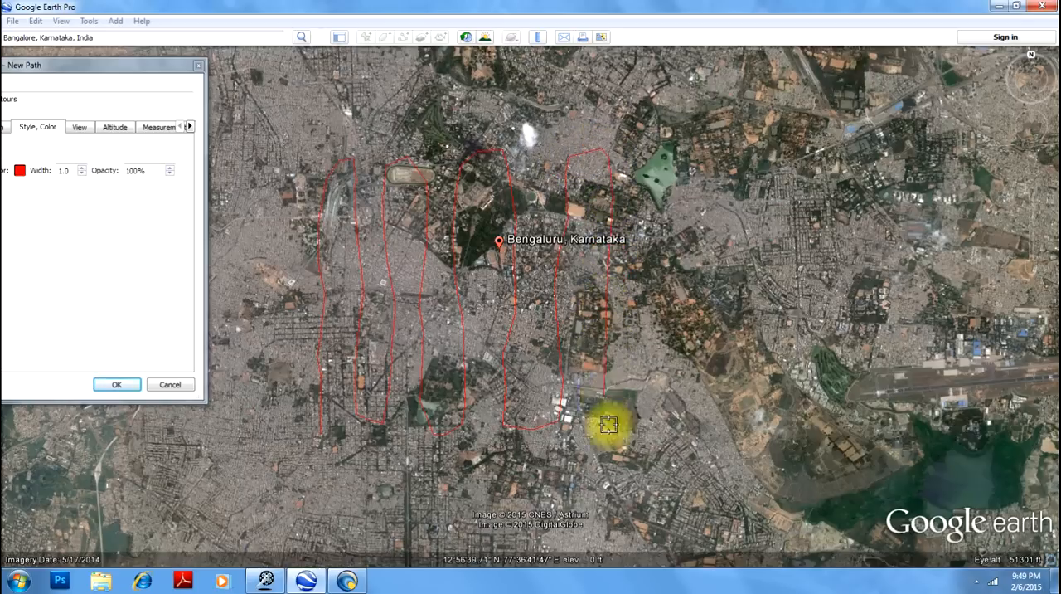
click(609, 424)
click(639, 422)
click(655, 383)
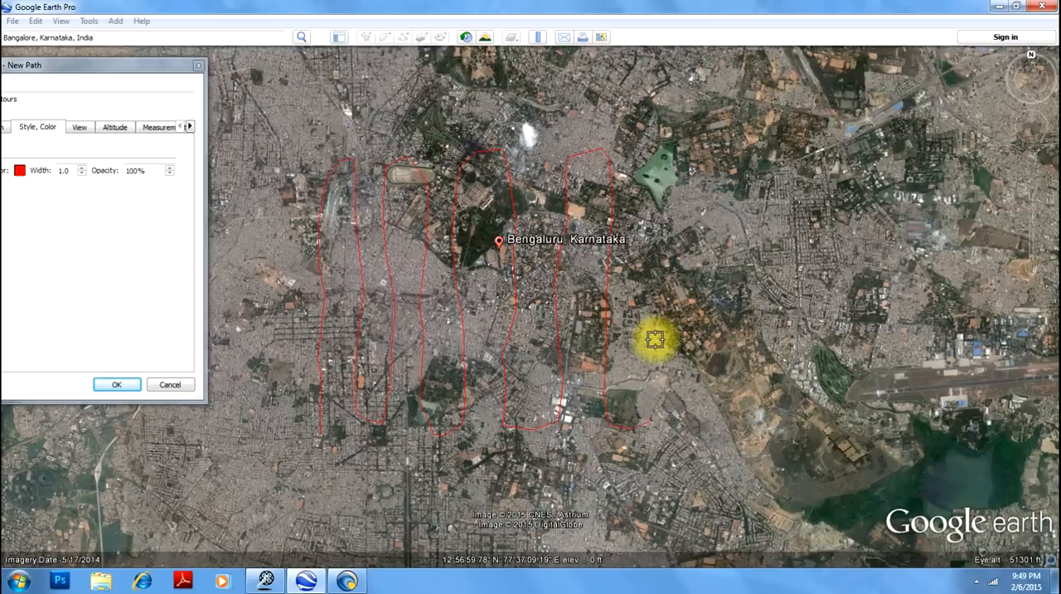
click(652, 313)
click(649, 251)
click(647, 183)
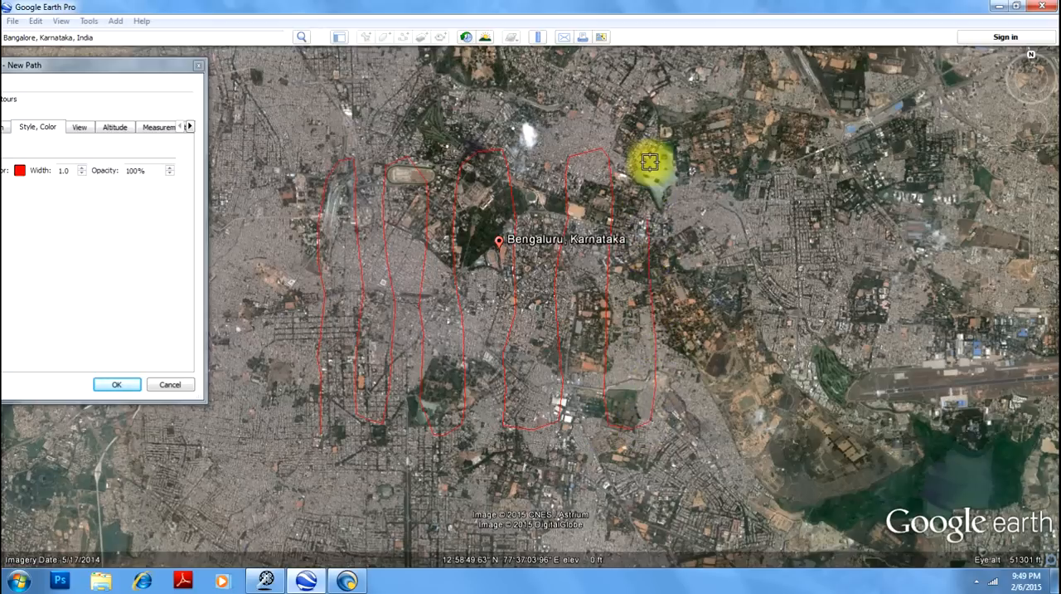
click(665, 149)
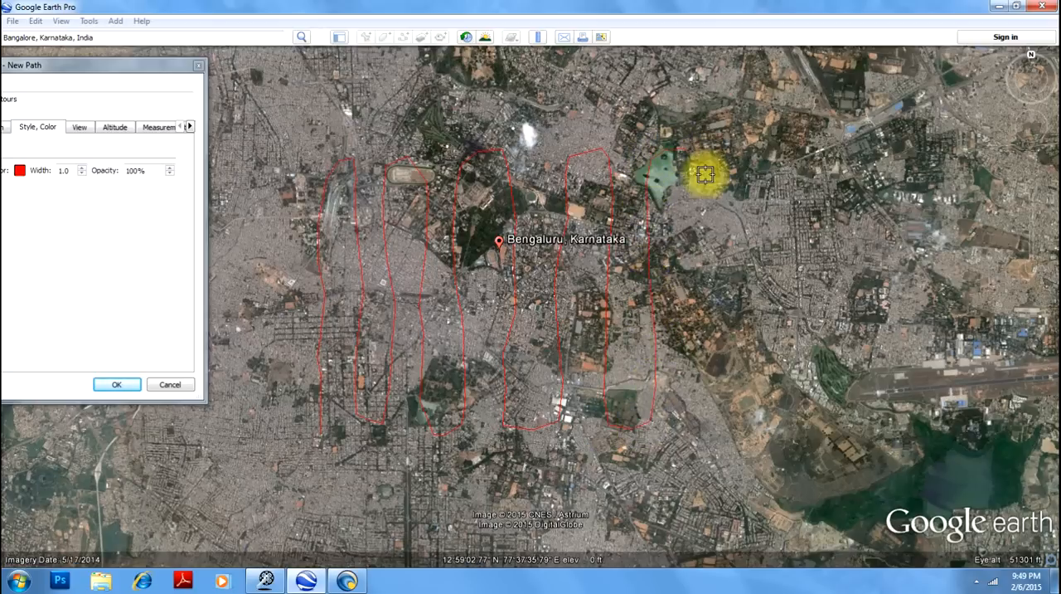
click(706, 264)
click(704, 333)
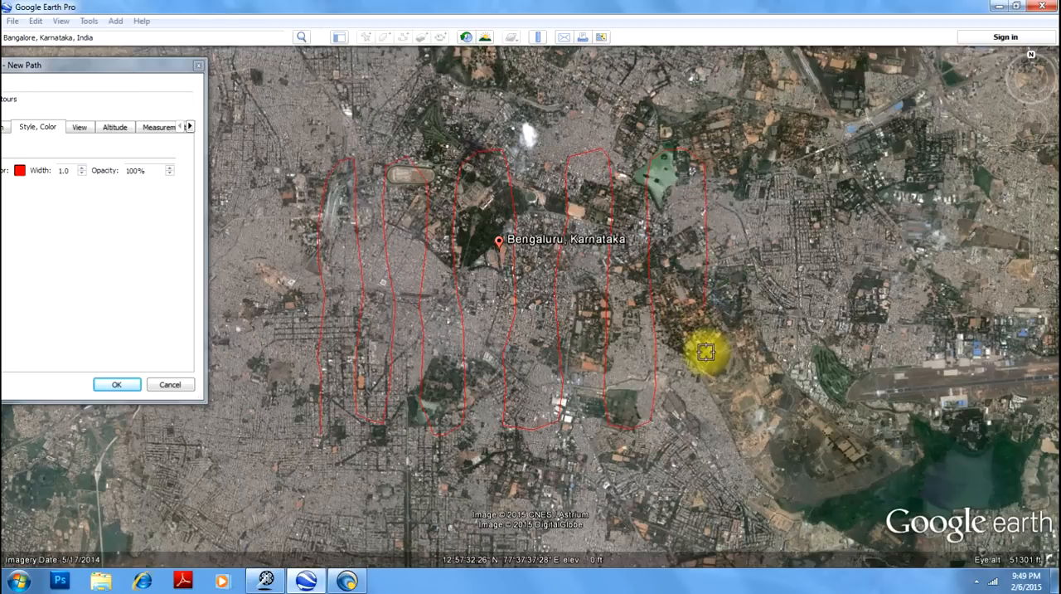
click(708, 378)
click(703, 408)
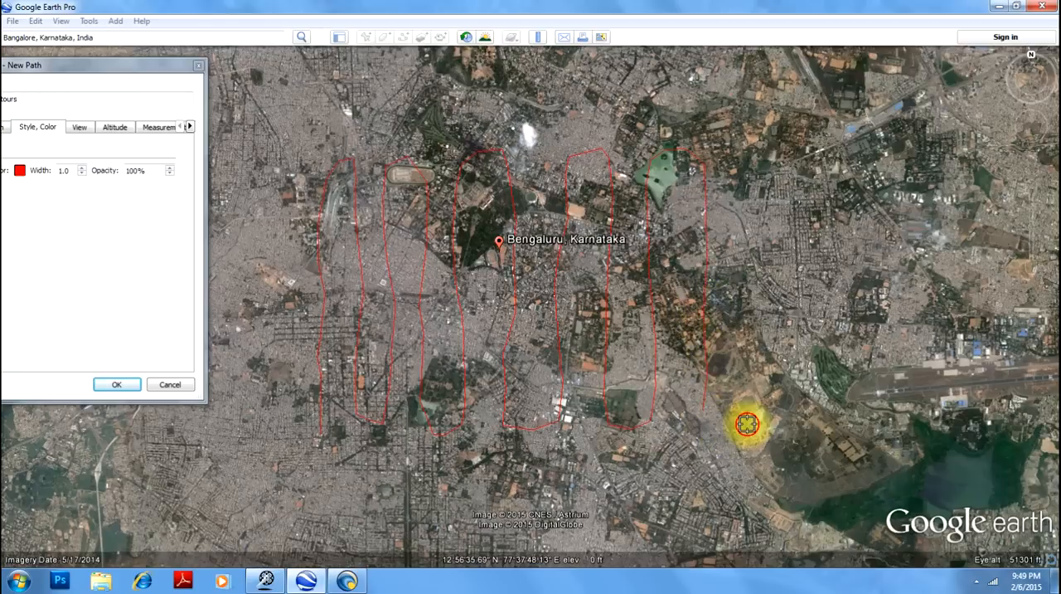
click(747, 424)
click(764, 372)
click(762, 329)
click(750, 272)
click(749, 228)
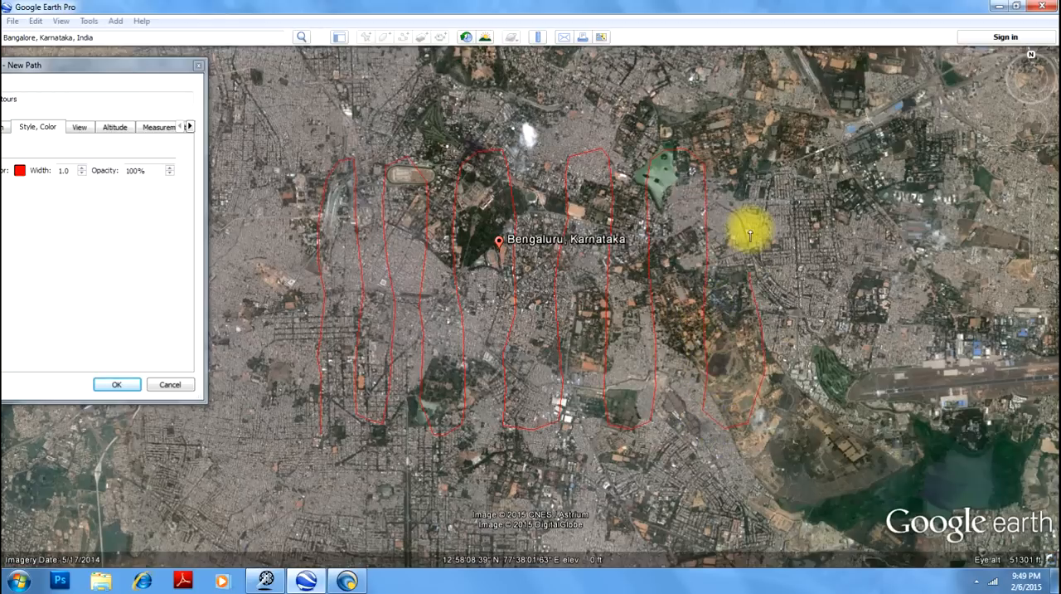
click(751, 205)
click(751, 199)
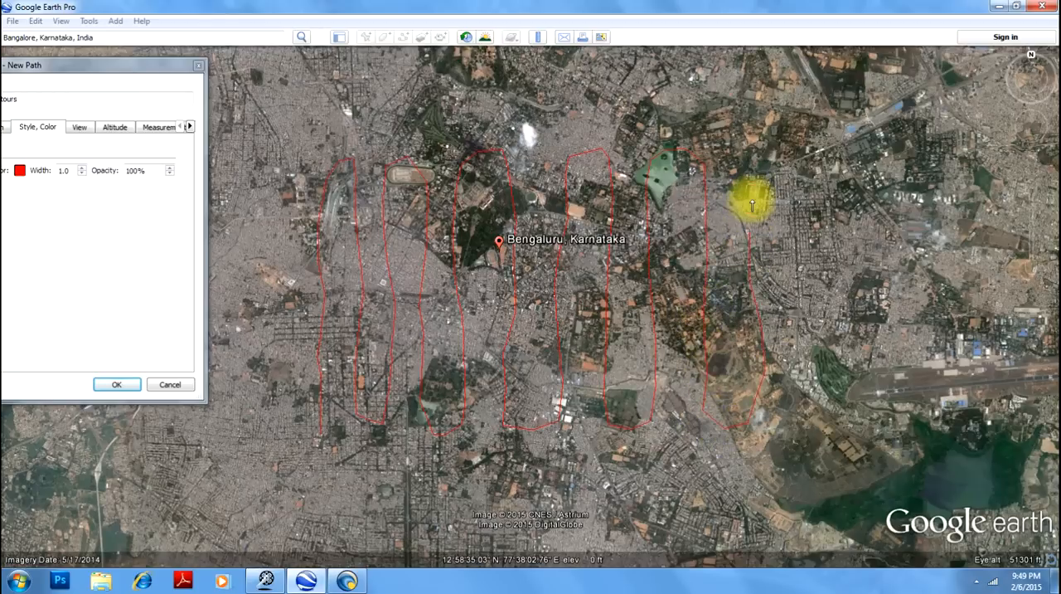
click(751, 159)
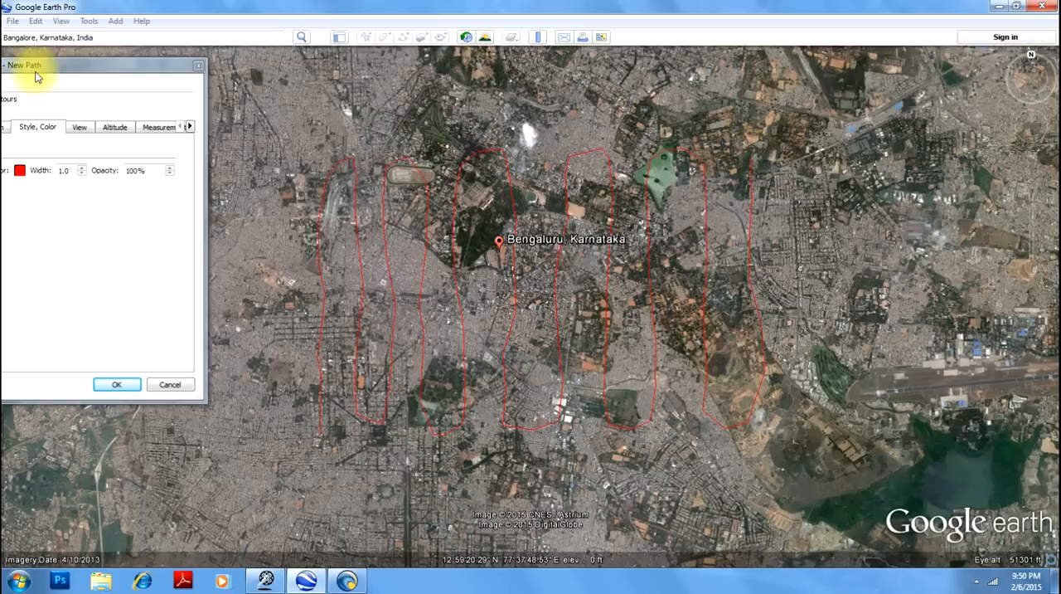
drag(90, 66, 335, 71)
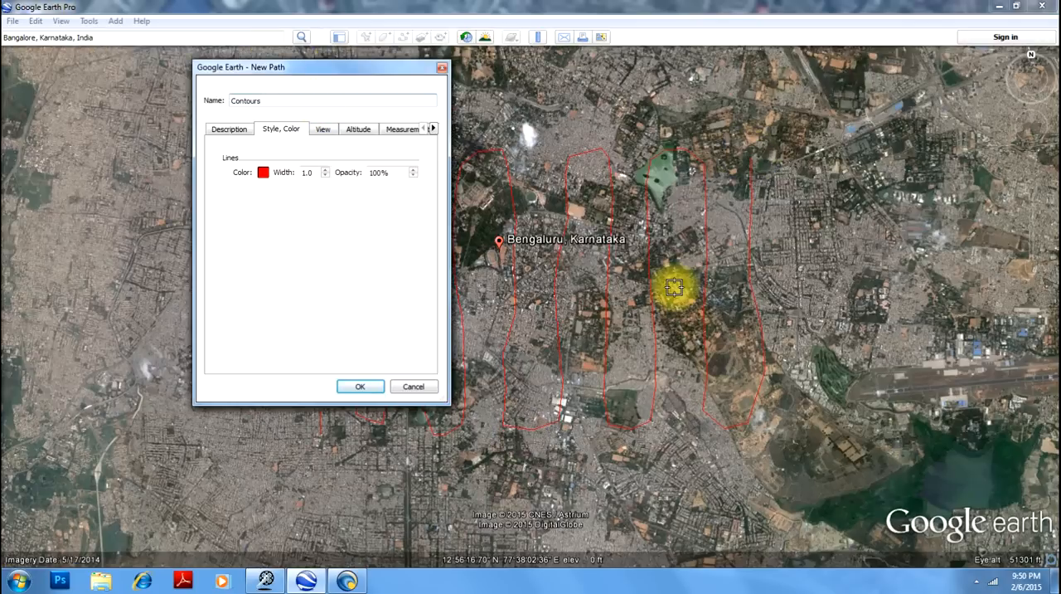
click(367, 391)
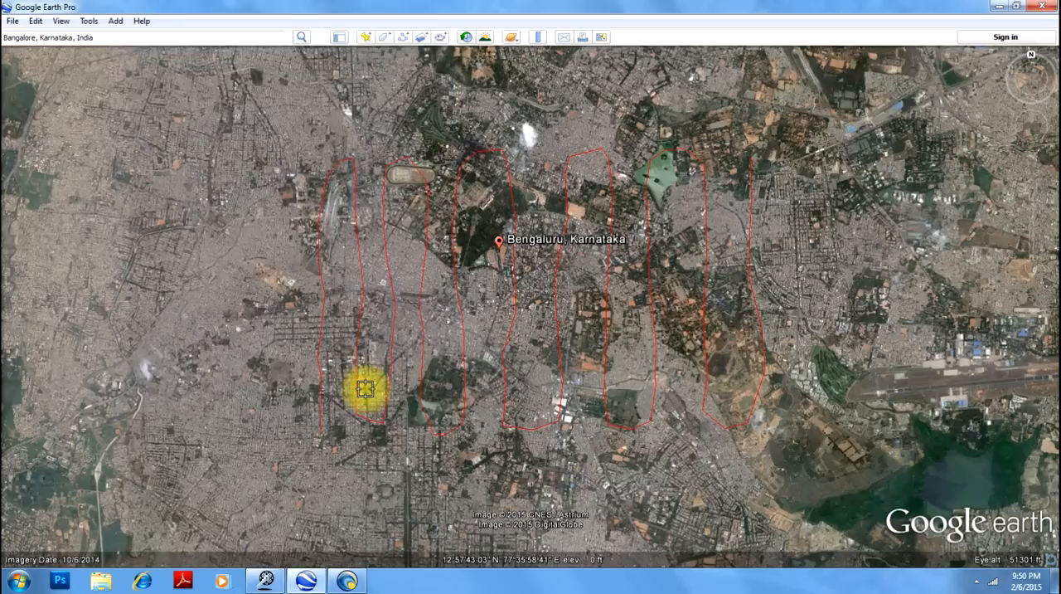
- Save the path to the Desktop as a KML file named Contours and close Google Earth Pro
click(11, 19)
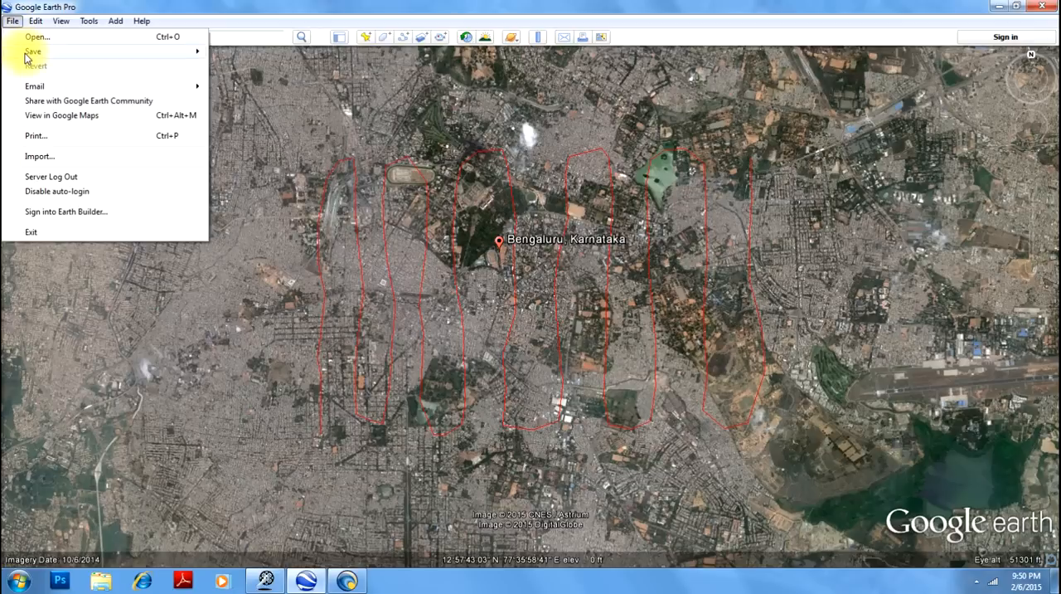
click(24, 56)
click(270, 66)
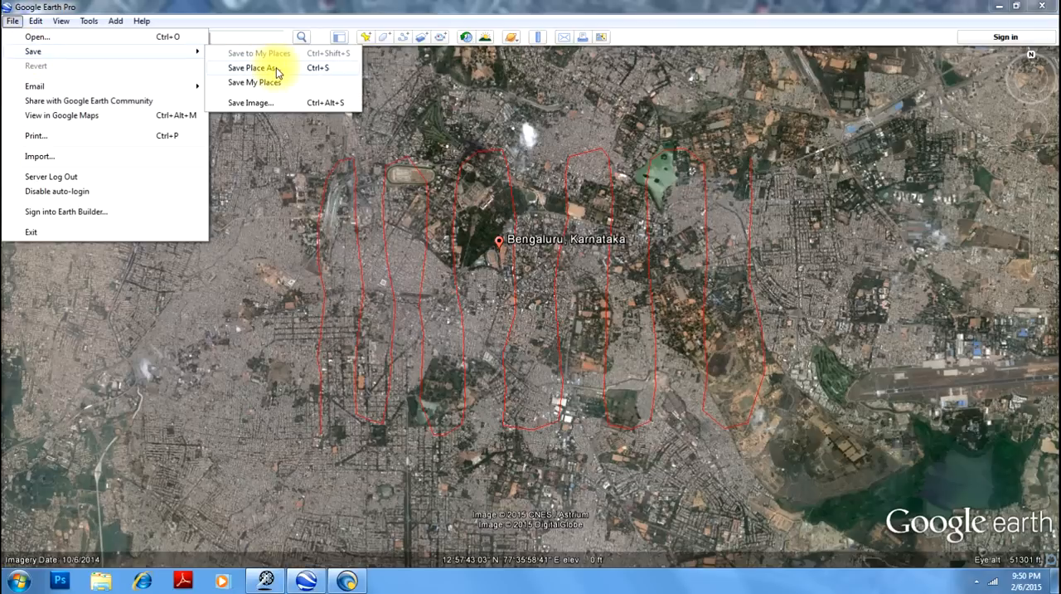
click(277, 69)
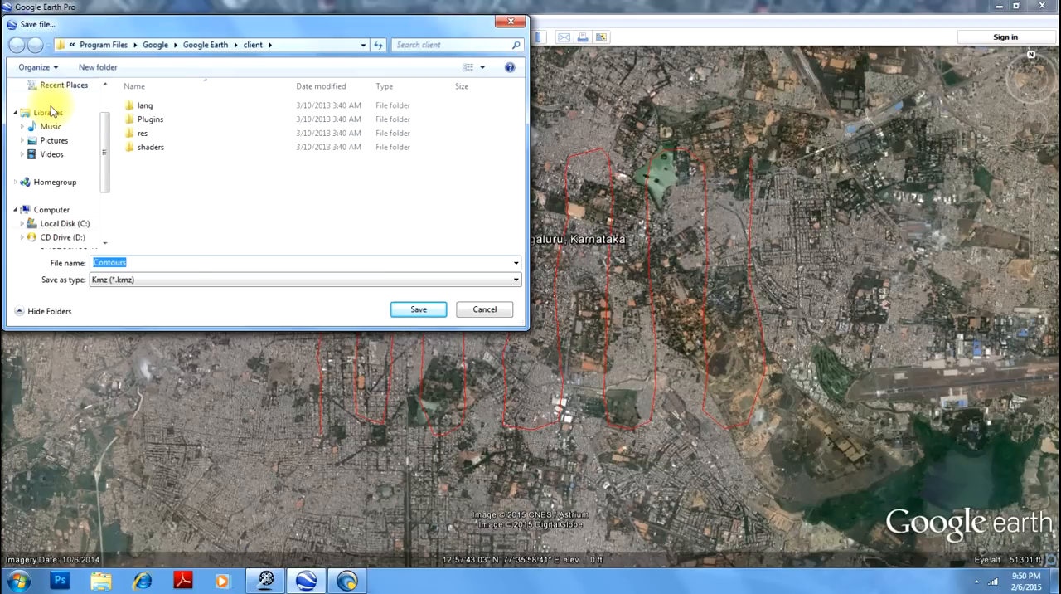
drag(106, 152, 106, 28)
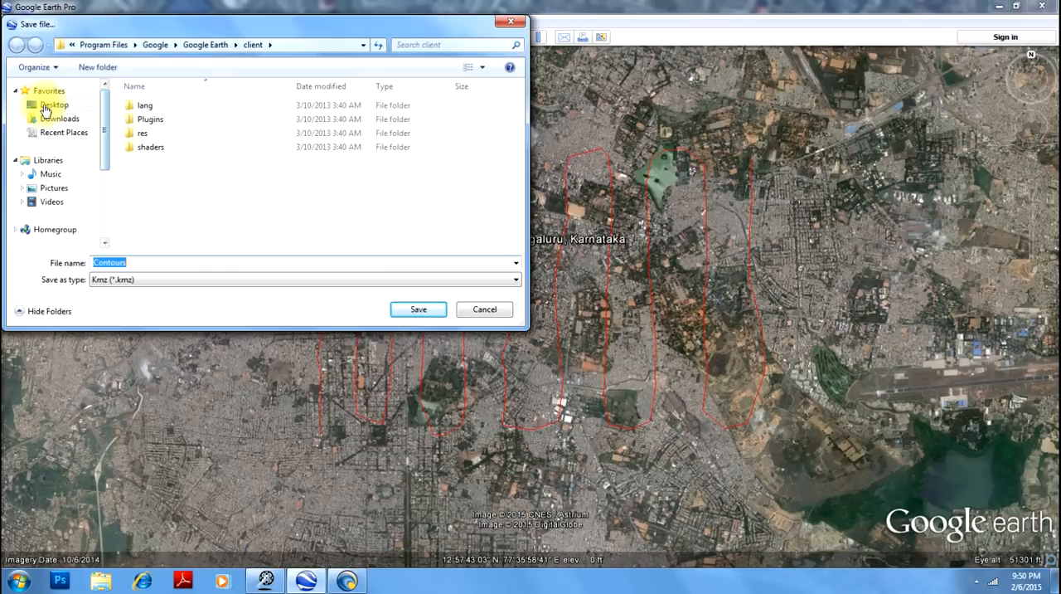
click(45, 106)
click(109, 283)
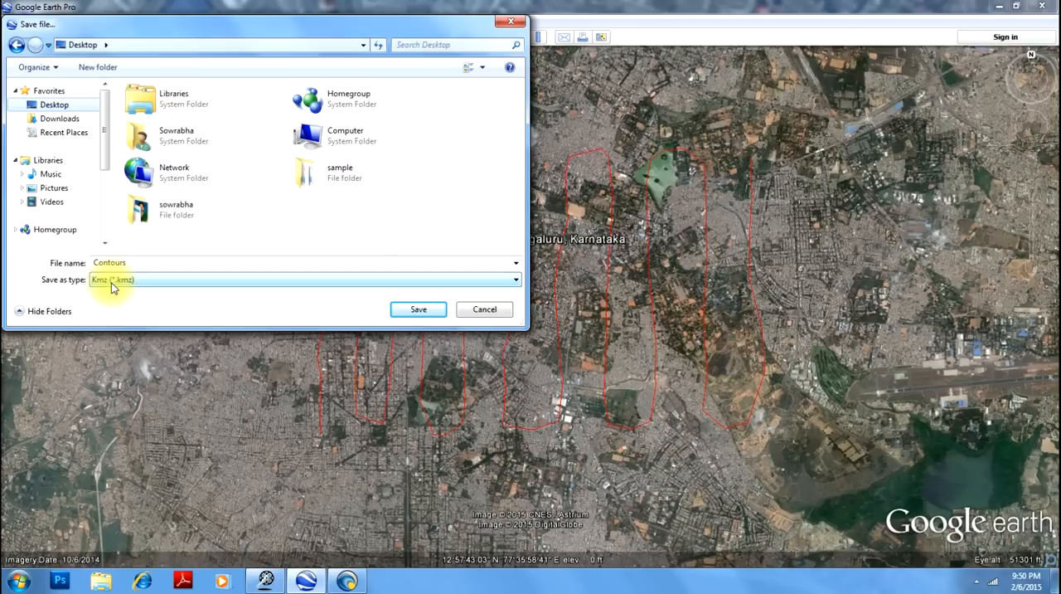
click(112, 284)
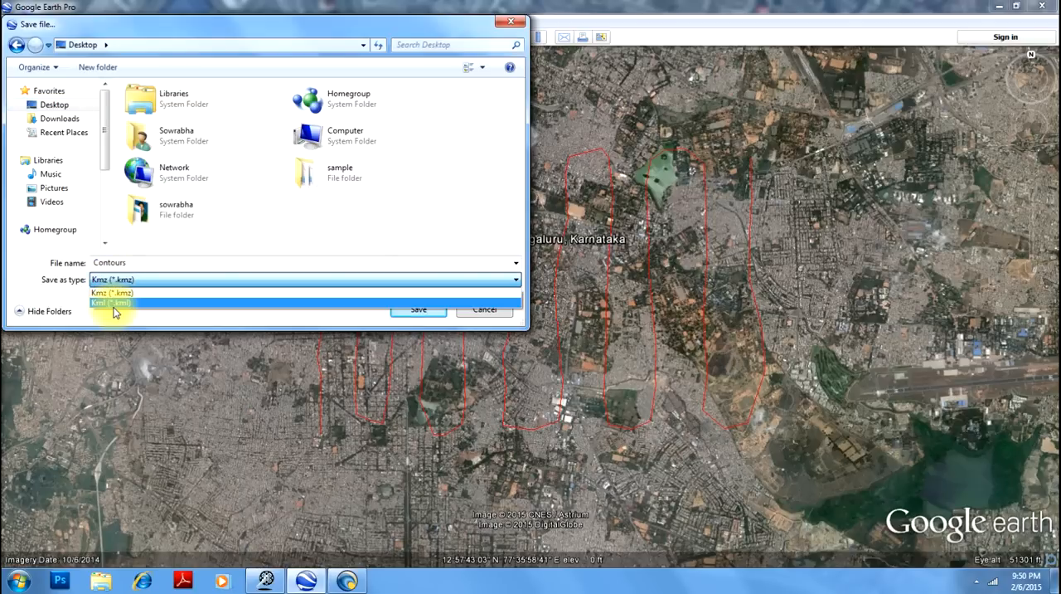
click(115, 303)
click(419, 309)
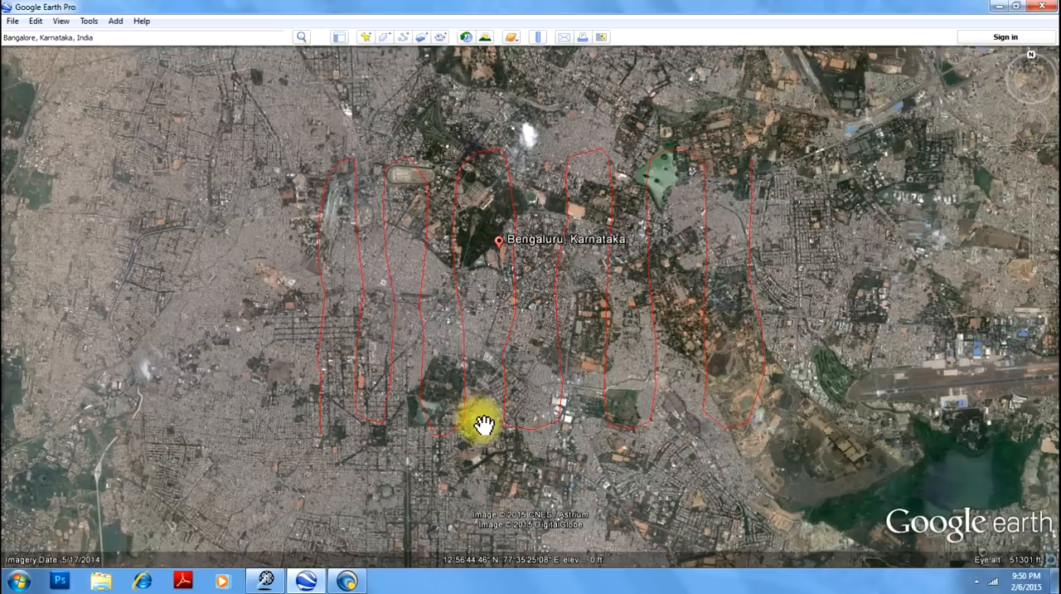
click(1043, 7)
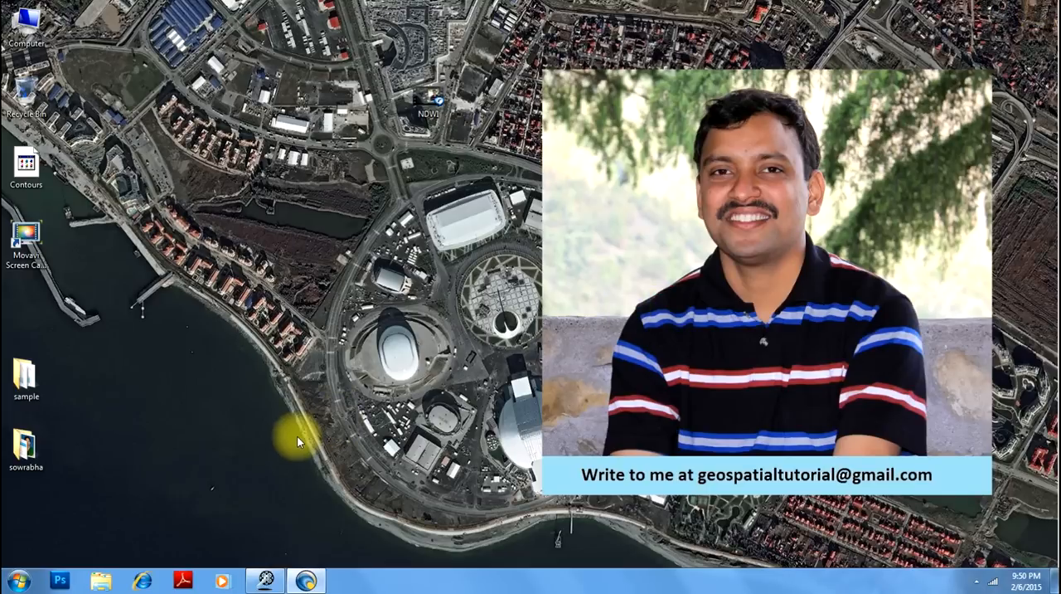
- Switch to TCX Converter and open the Contours KML file from the Desktop
click(265, 579)
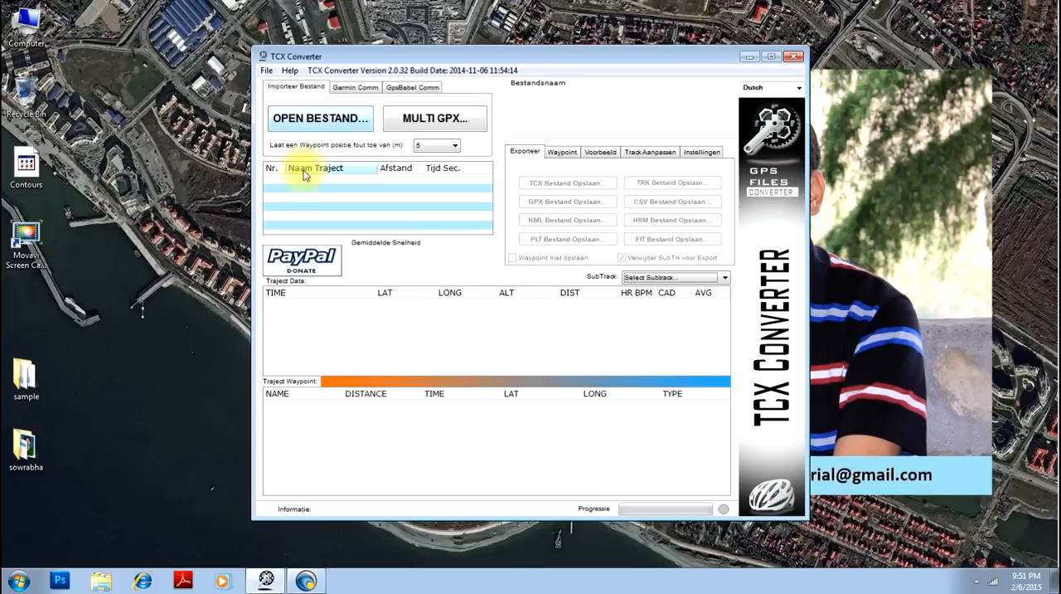
click(320, 119)
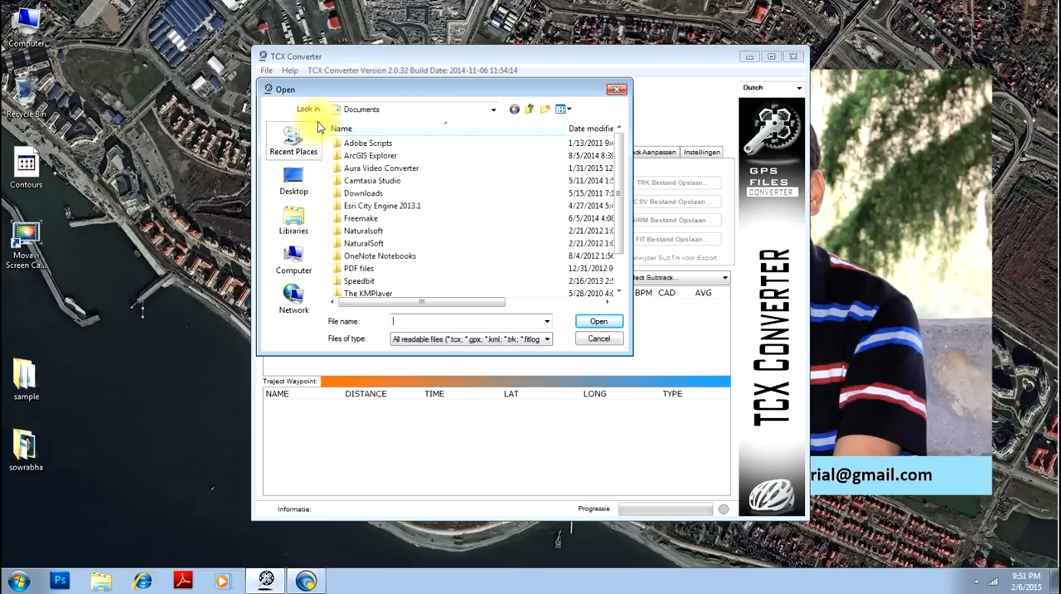
click(299, 188)
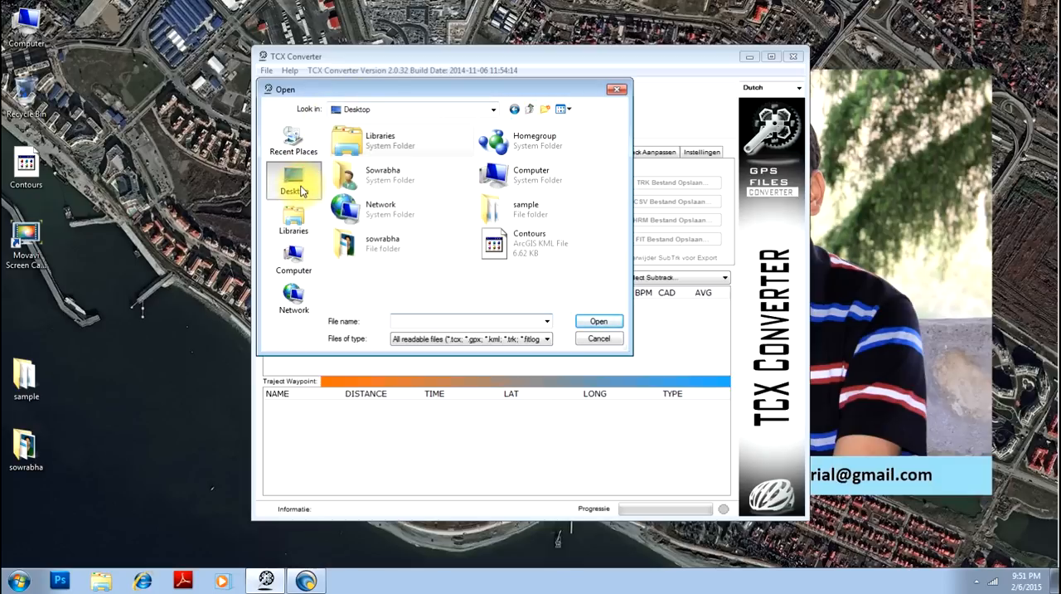
click(500, 247)
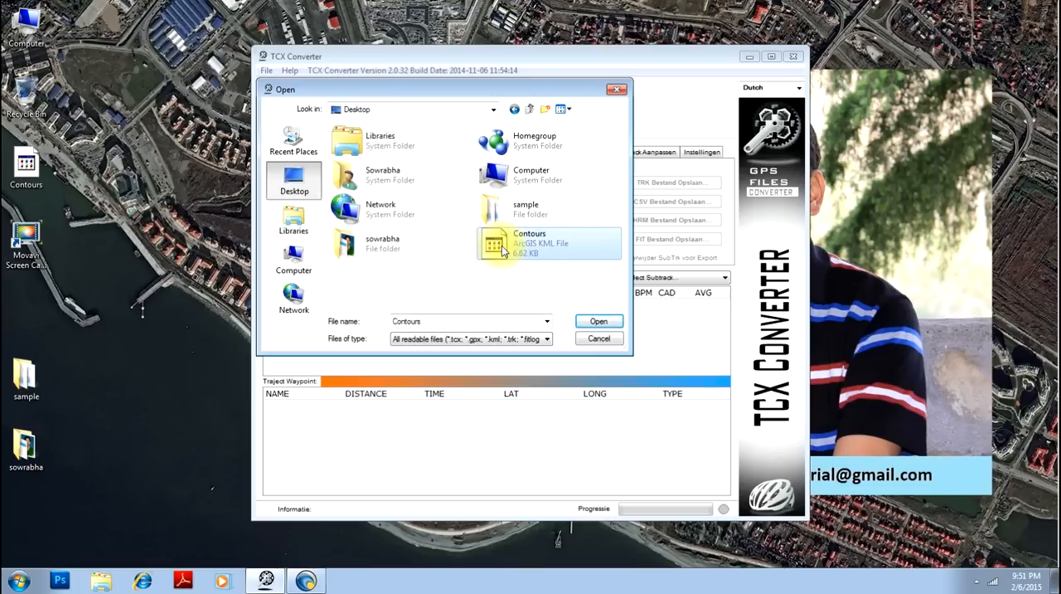
click(595, 322)
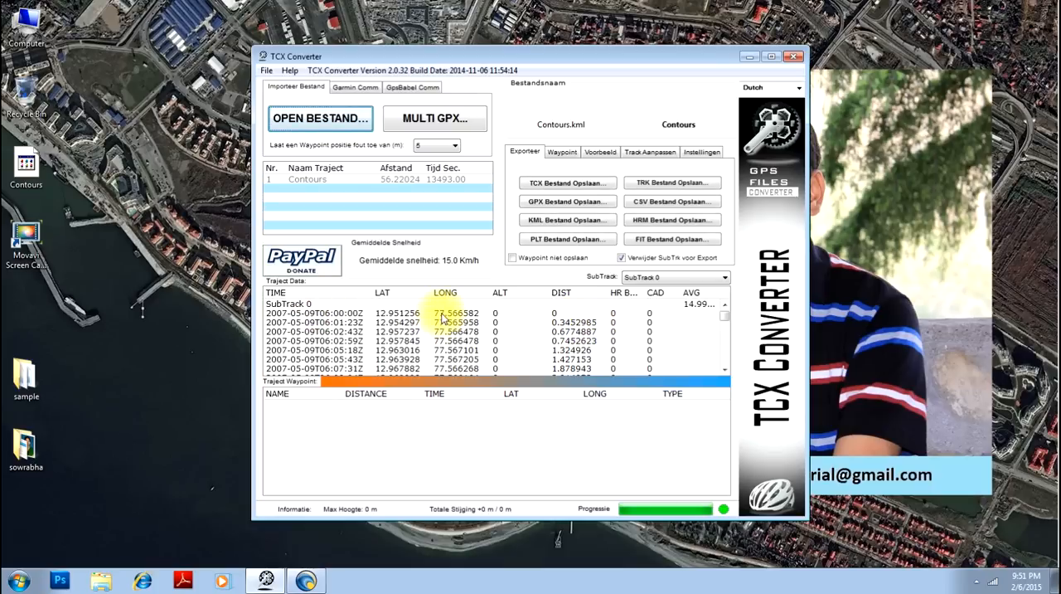
- Update the altitude data of all Contours track points from the internet, agreeing to erase and re-scan the altitudes
mouse_move(726, 315)
mouse_down()
mouse_move(727, 358)
mouse_move(726, 312)
mouse_up()
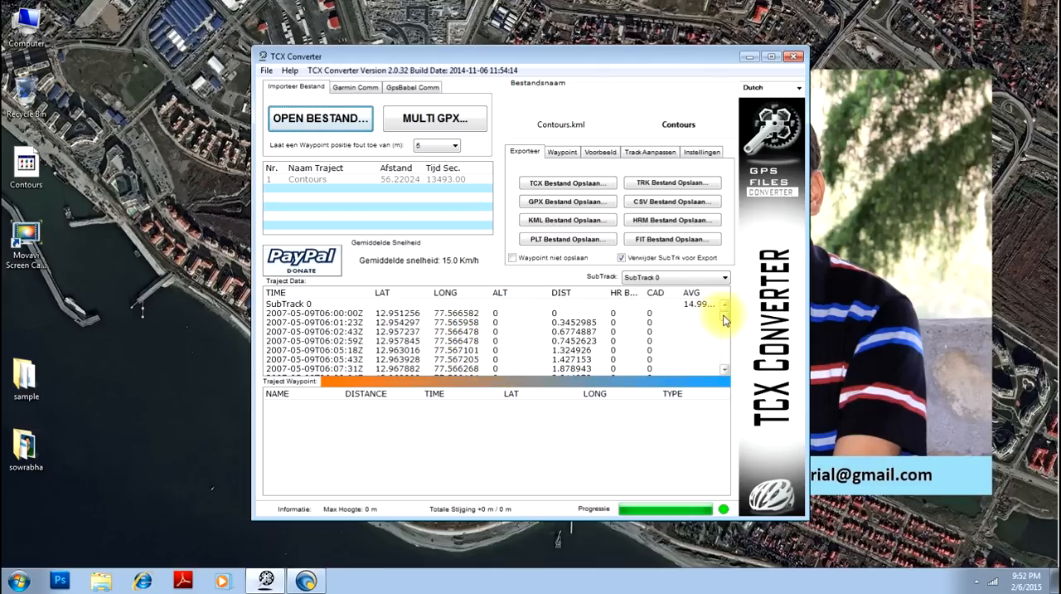
mouse_move(723, 320)
mouse_down()
mouse_move(722, 360)
mouse_move(725, 315)
mouse_up()
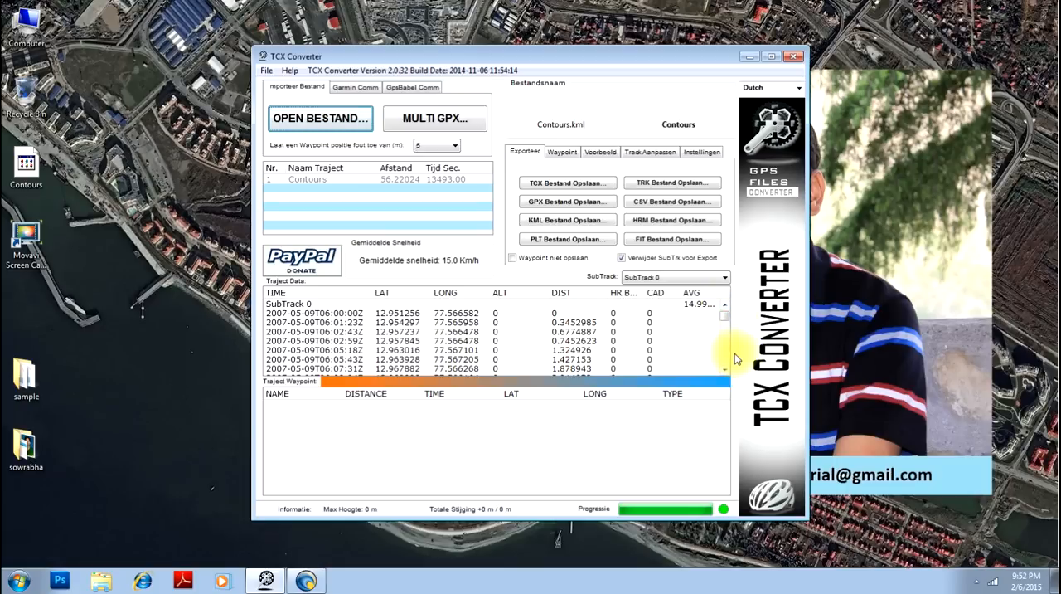
click(561, 153)
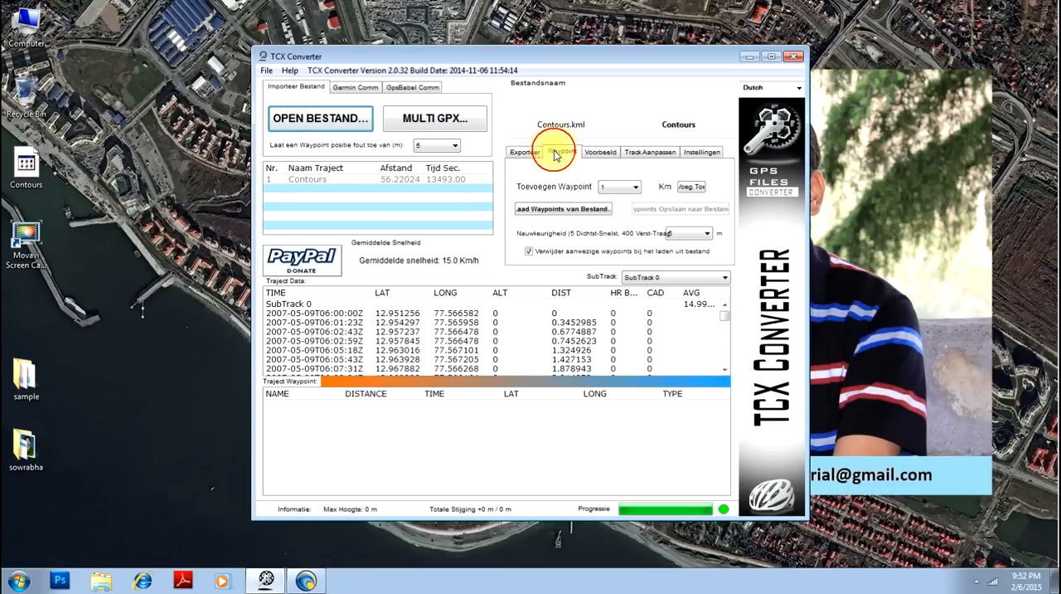
click(602, 152)
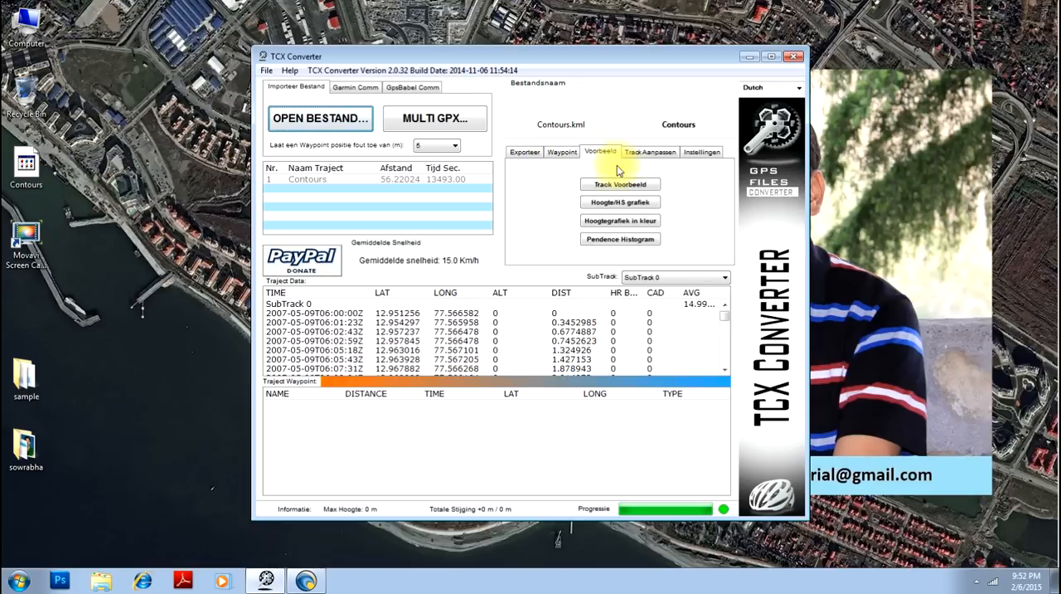
click(652, 153)
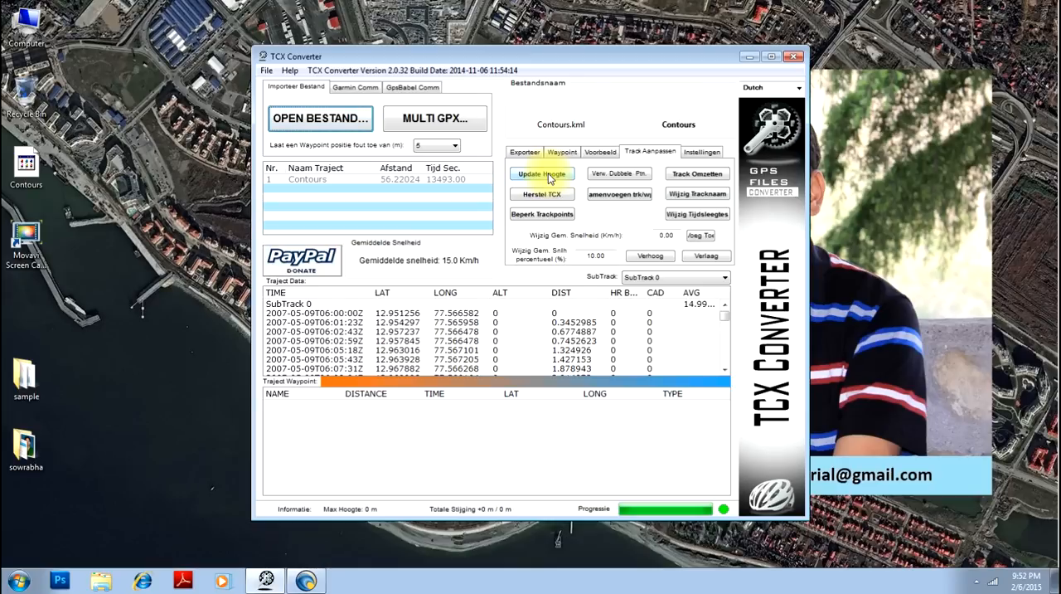
click(549, 175)
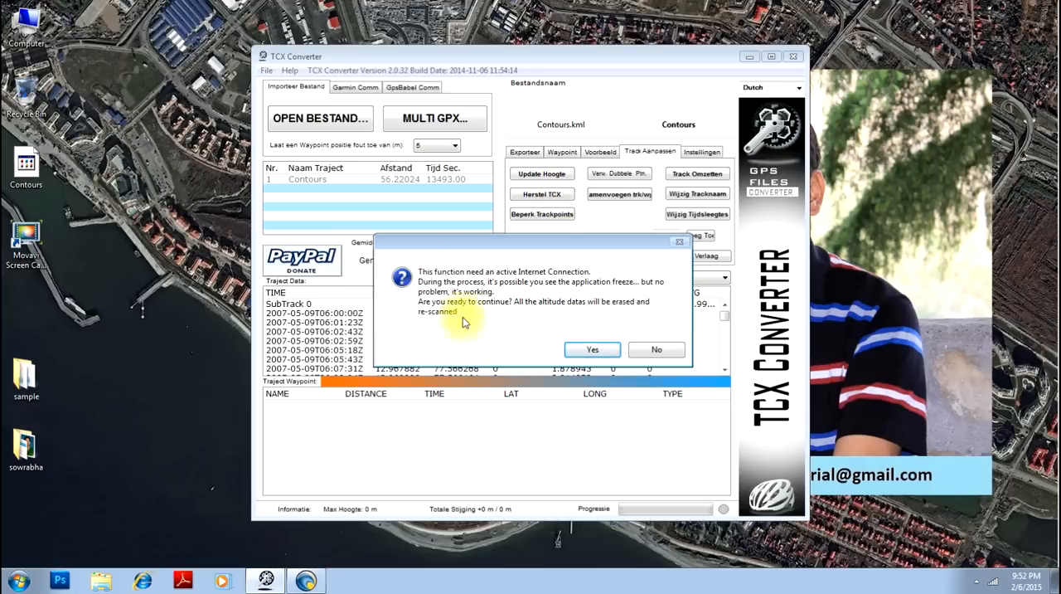
click(602, 351)
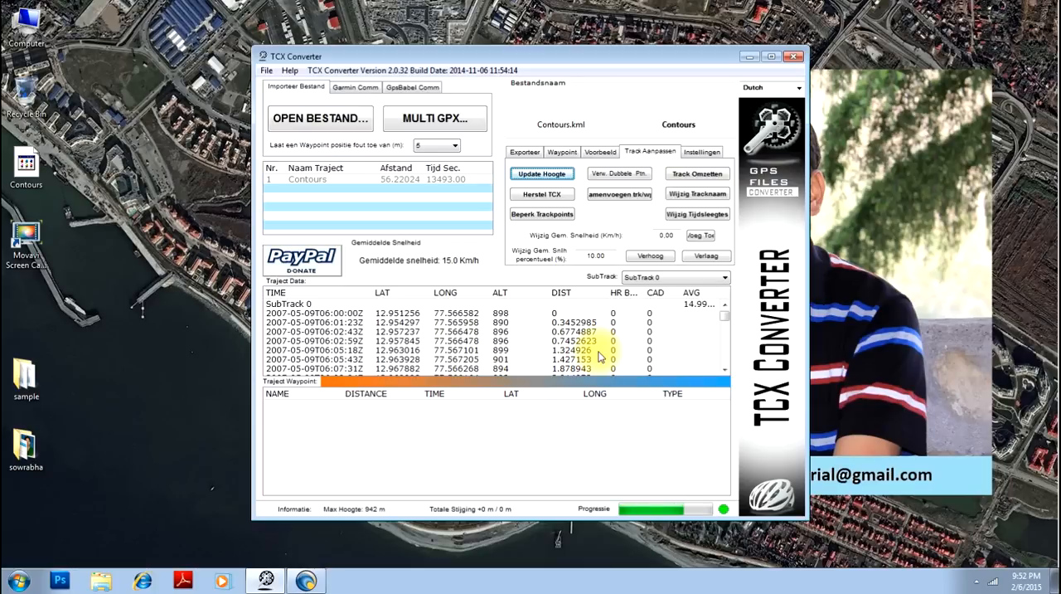
- Examine the altitude values of the Contours track points from the first to the last record
click(499, 313)
key(Down)
key(Down)
key(Down)
key(Down)
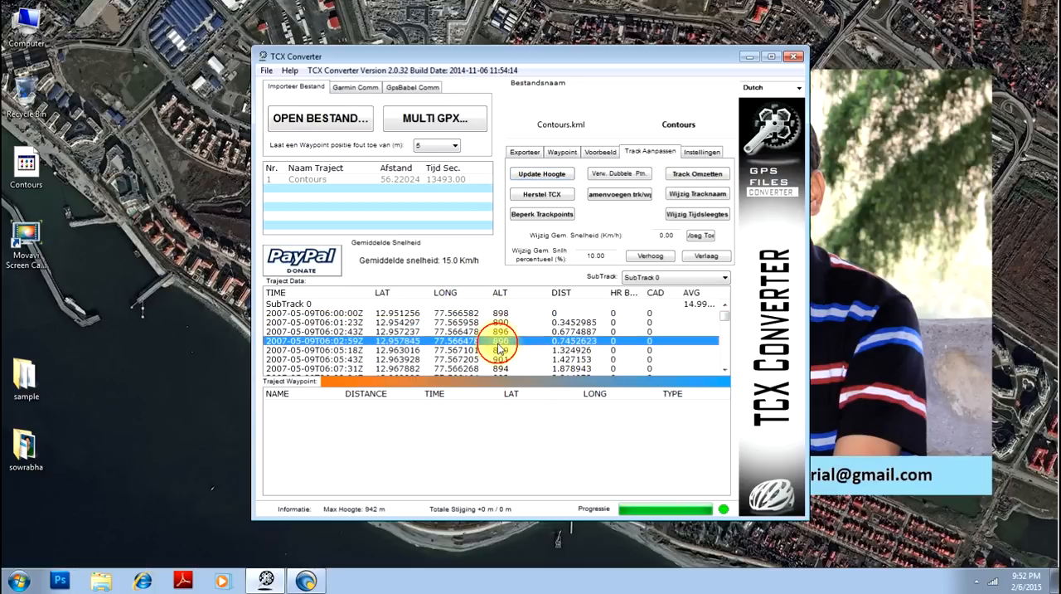
key(Down)
key(Down)
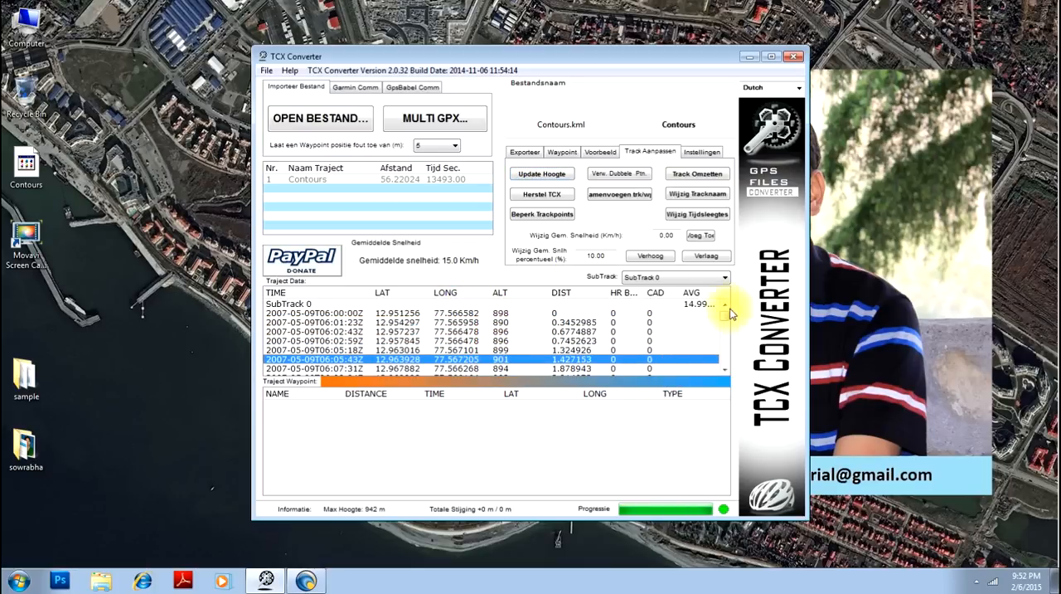
mouse_move(727, 317)
mouse_down()
mouse_move(724, 368)
mouse_move(725, 312)
mouse_up()
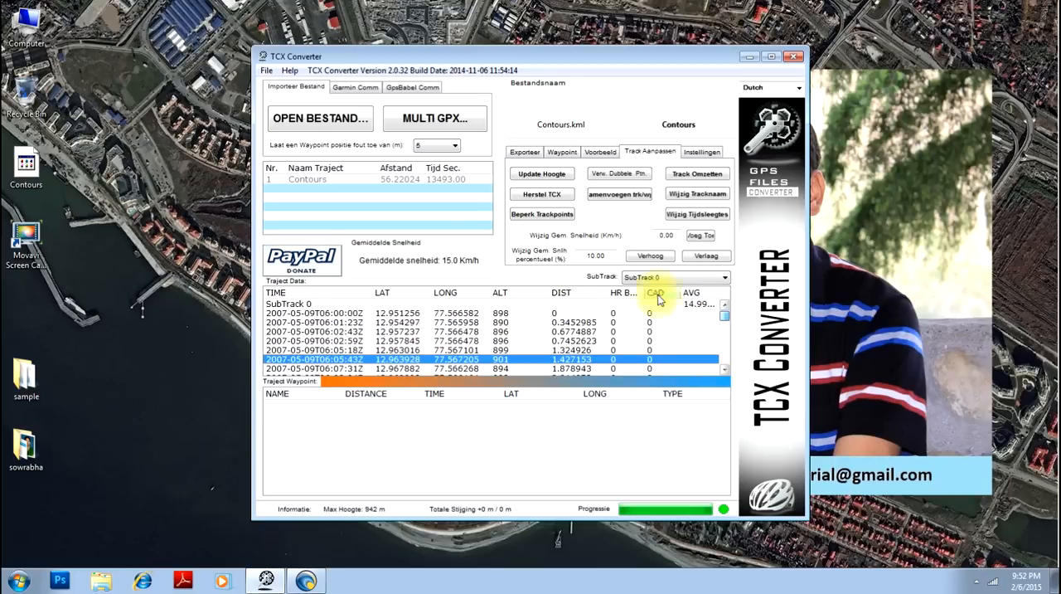
drag(383, 319, 498, 367)
drag(727, 340, 723, 365)
drag(651, 373, 694, 321)
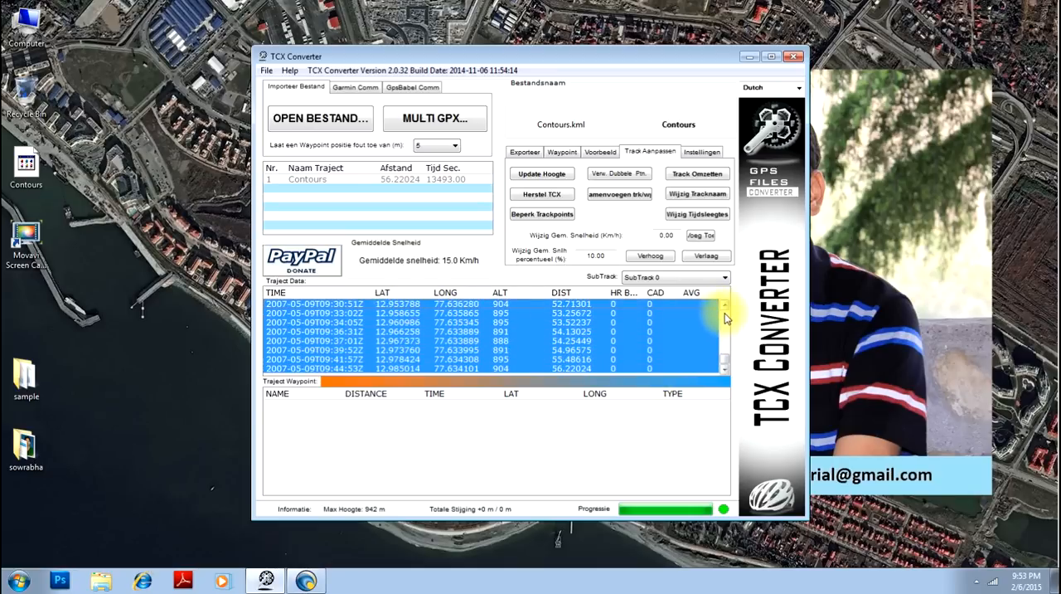
click(725, 312)
click(725, 313)
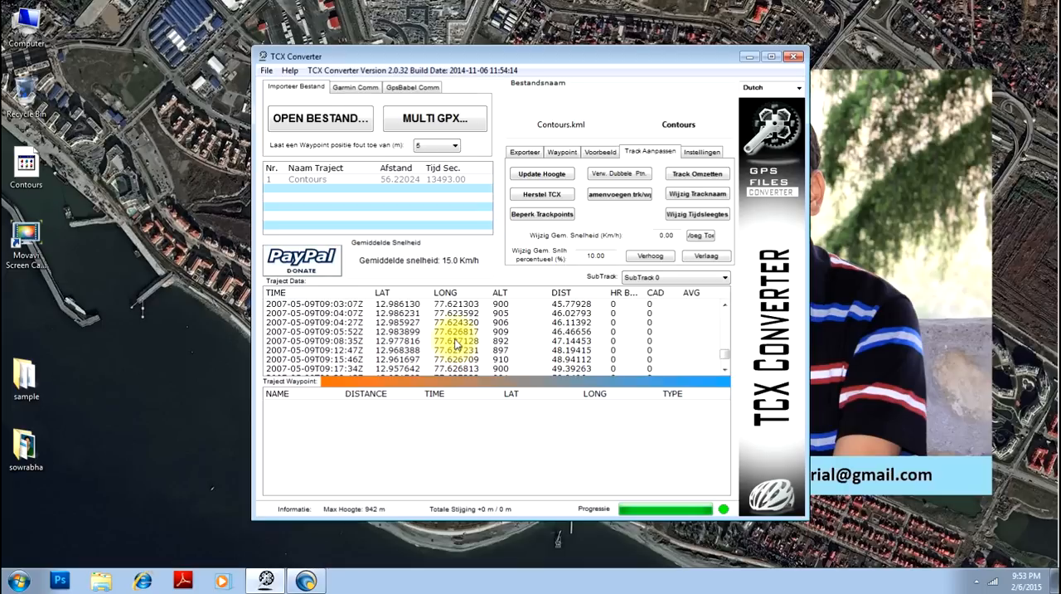
drag(724, 355, 727, 313)
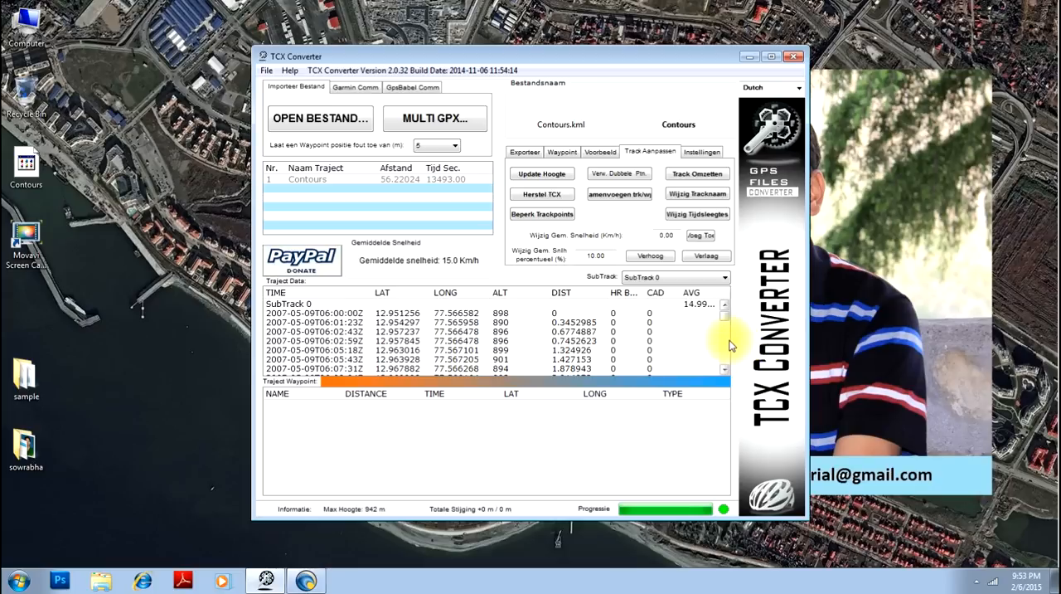
- Export the track to the Desktop as a CSV file named Contours with commas as cell separators, and close TCX Converter
click(527, 155)
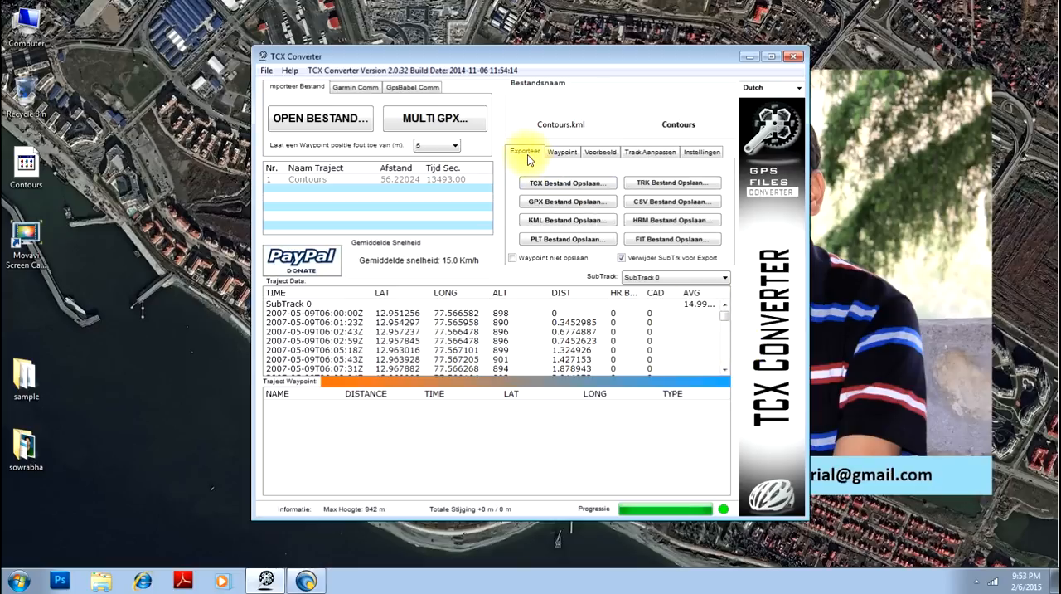
click(648, 208)
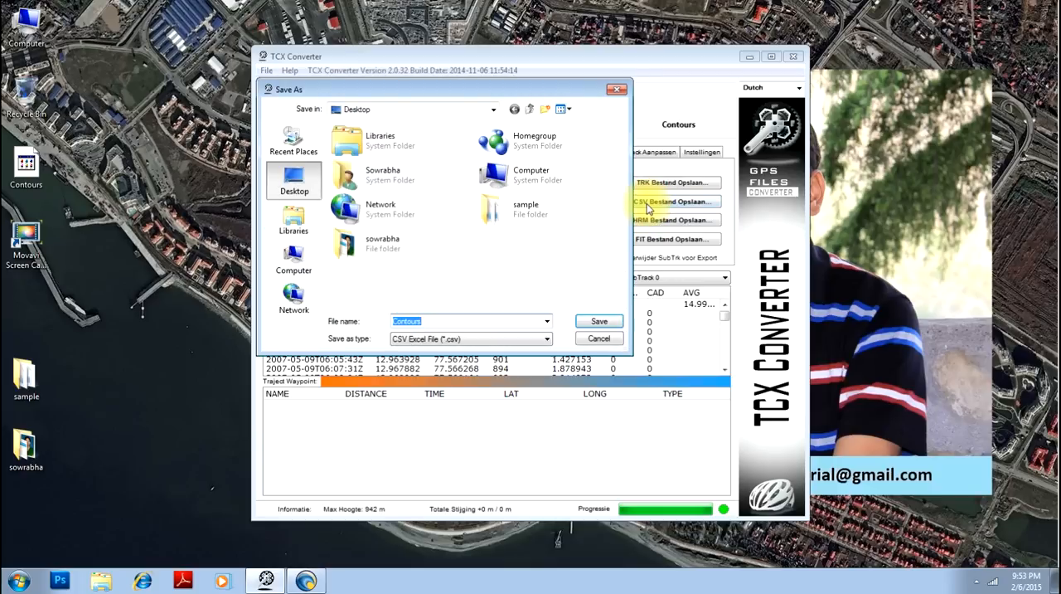
click(601, 323)
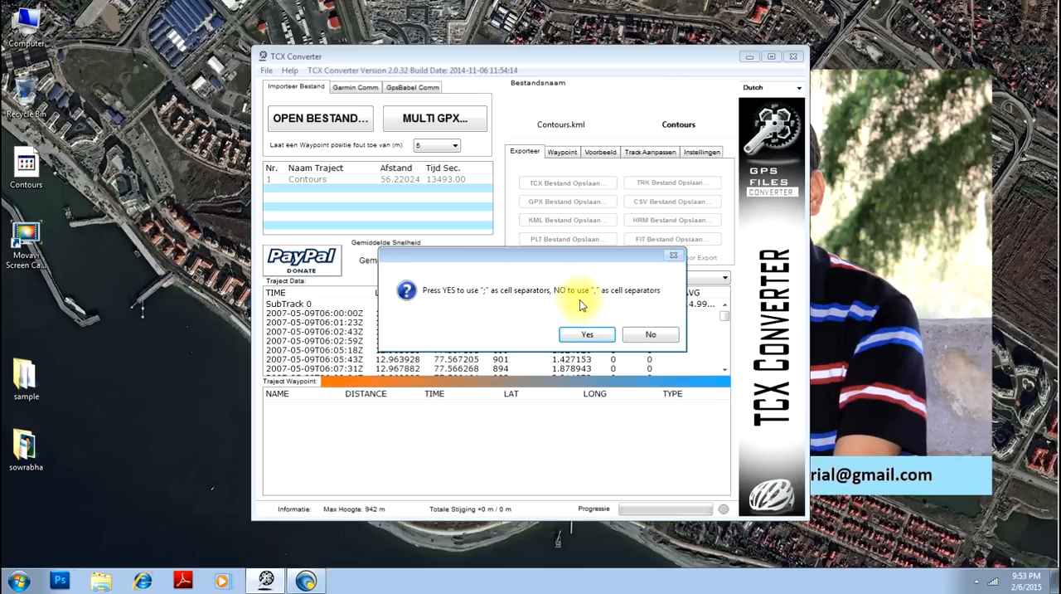
click(649, 335)
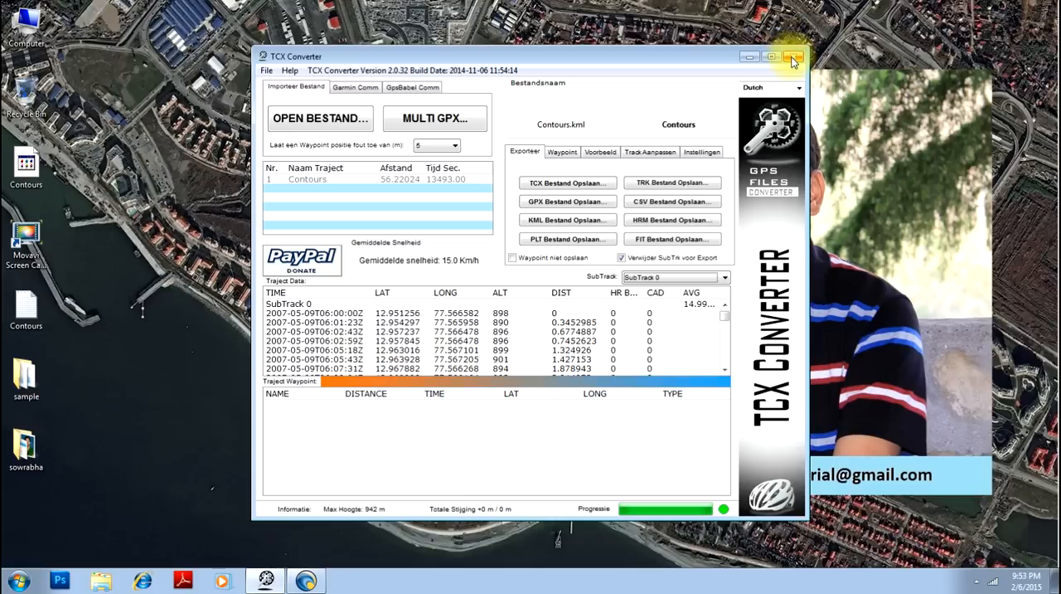
click(793, 58)
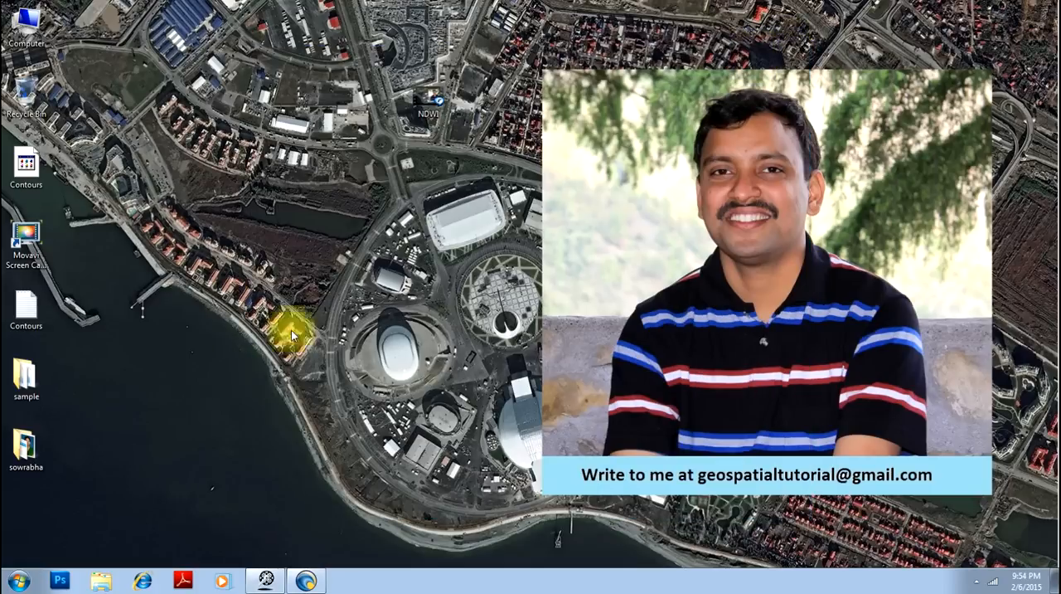
- Open the exported Contours CSV file from the Desktop in Microsoft Excel and look through its rows
right_click(29, 315)
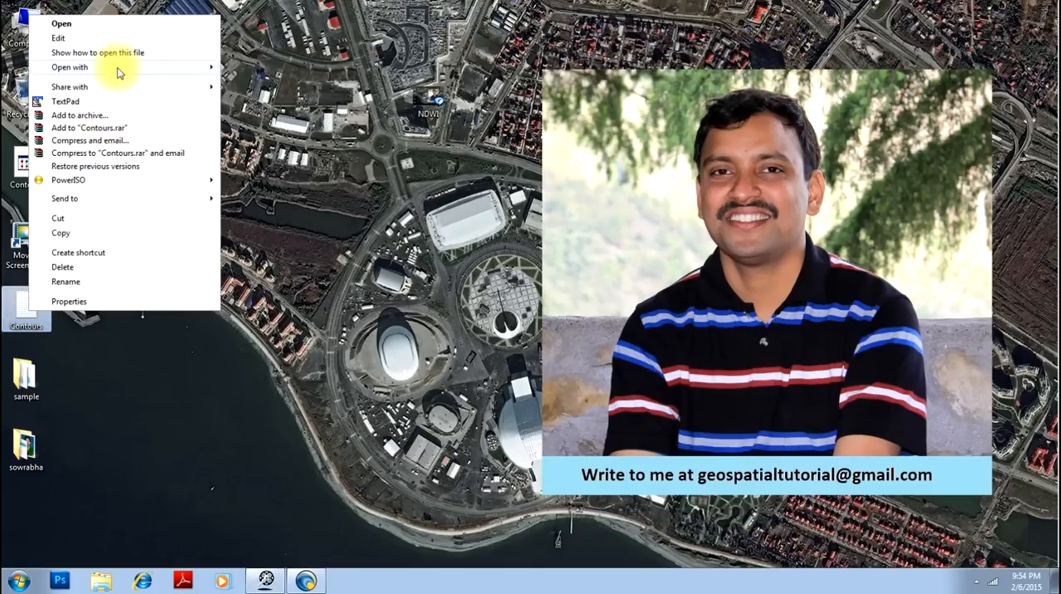
mouse_move(118, 71)
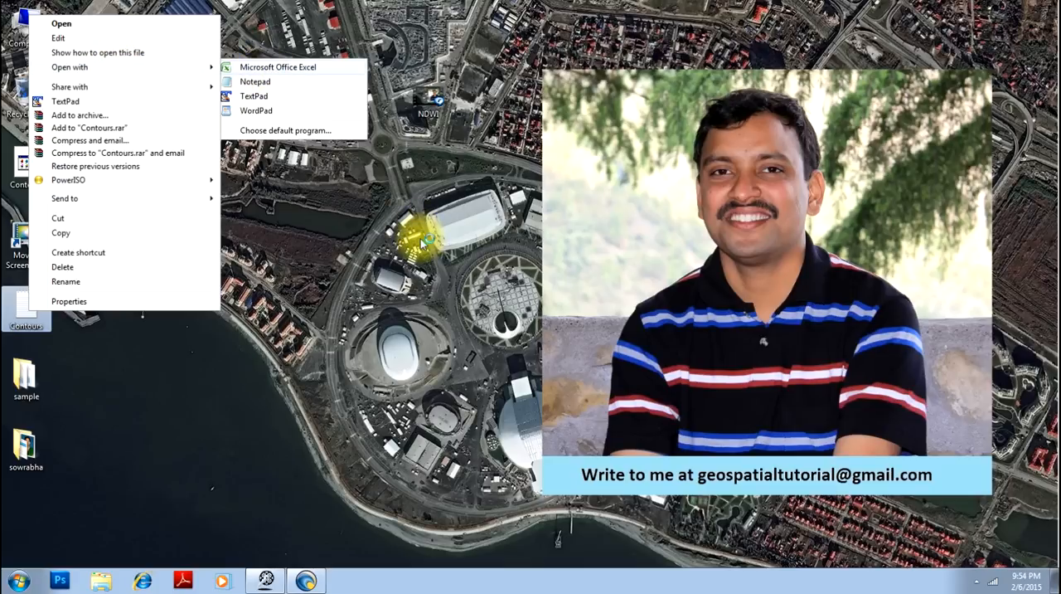
click(278, 66)
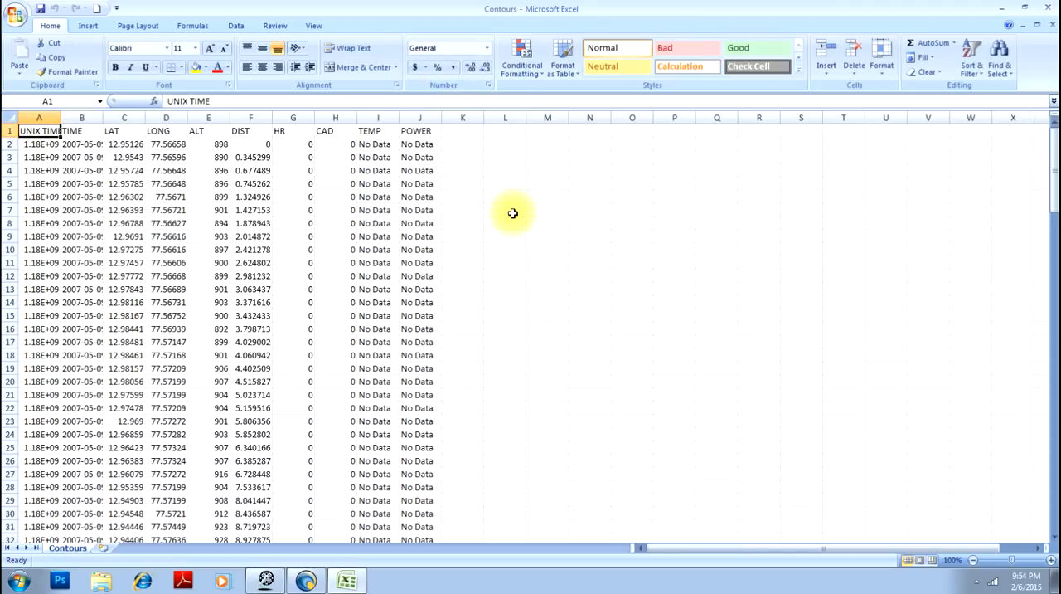
scroll(507, 217, down, 20)
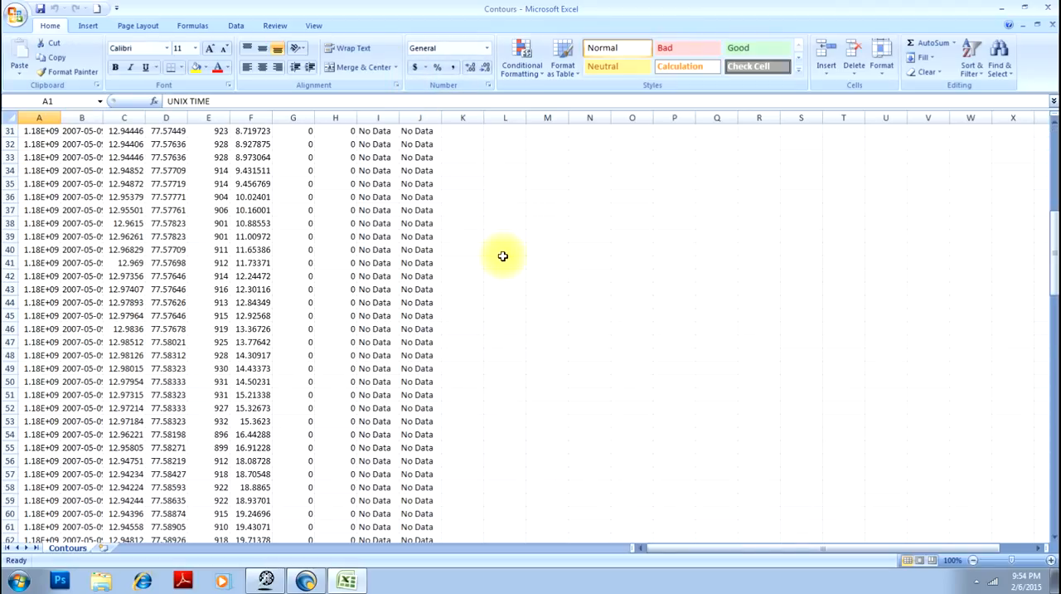
scroll(473, 250, down, 20)
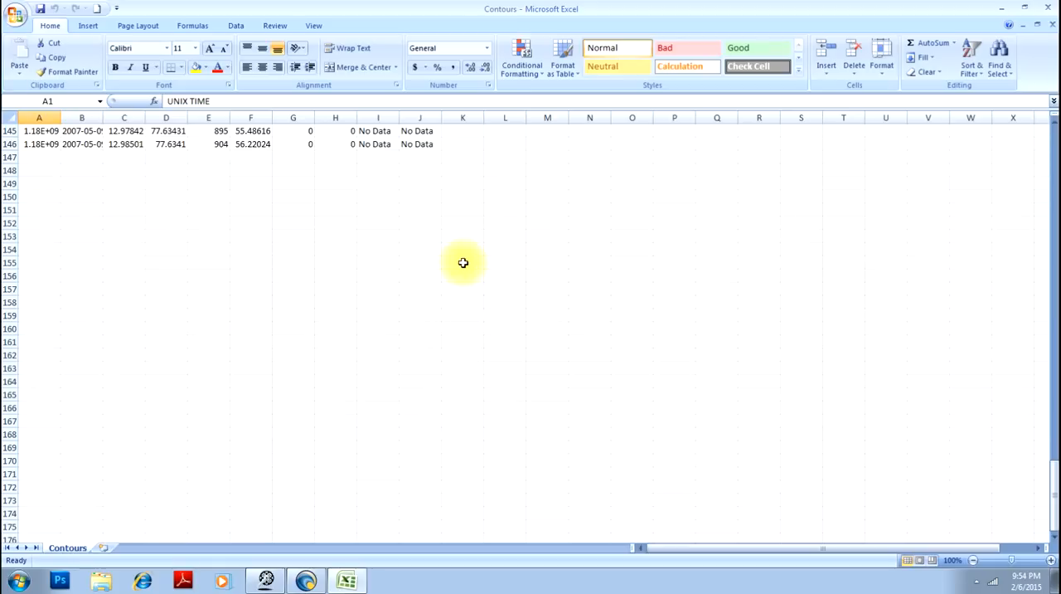
scroll(469, 253, up, 20)
scroll(462, 254, up, 20)
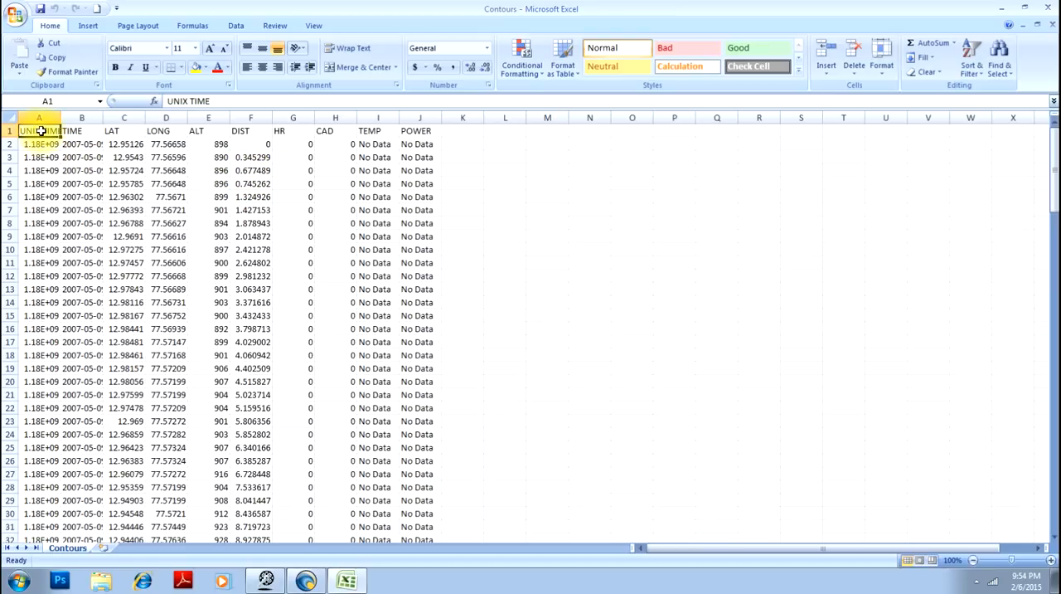
- Delete the UNIX TIME and TIME columns from the Contours sheet
drag(40, 131, 83, 154)
drag(37, 117, 77, 116)
right_click(76, 116)
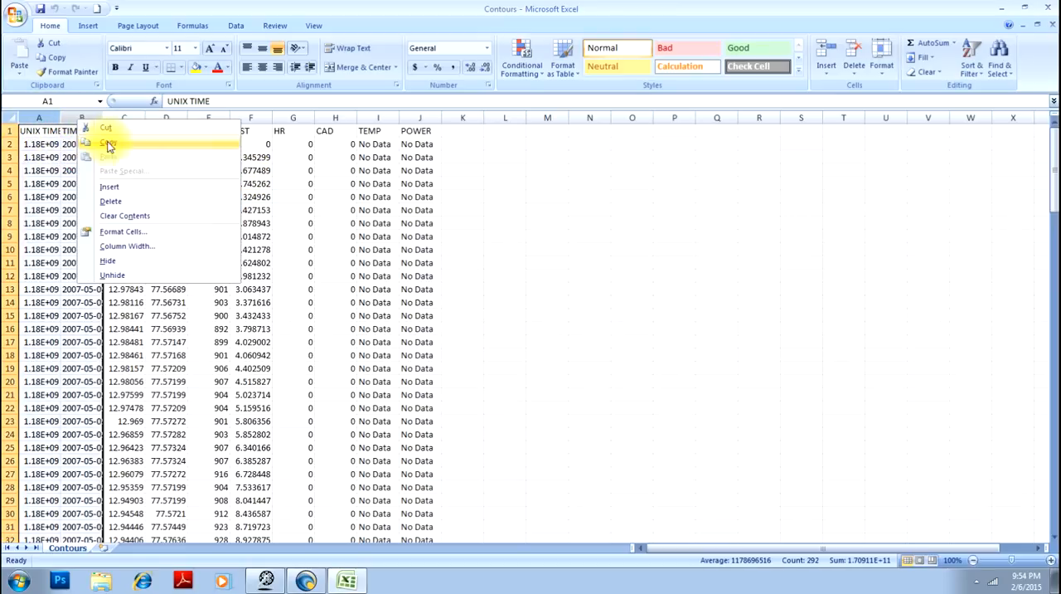
click(118, 208)
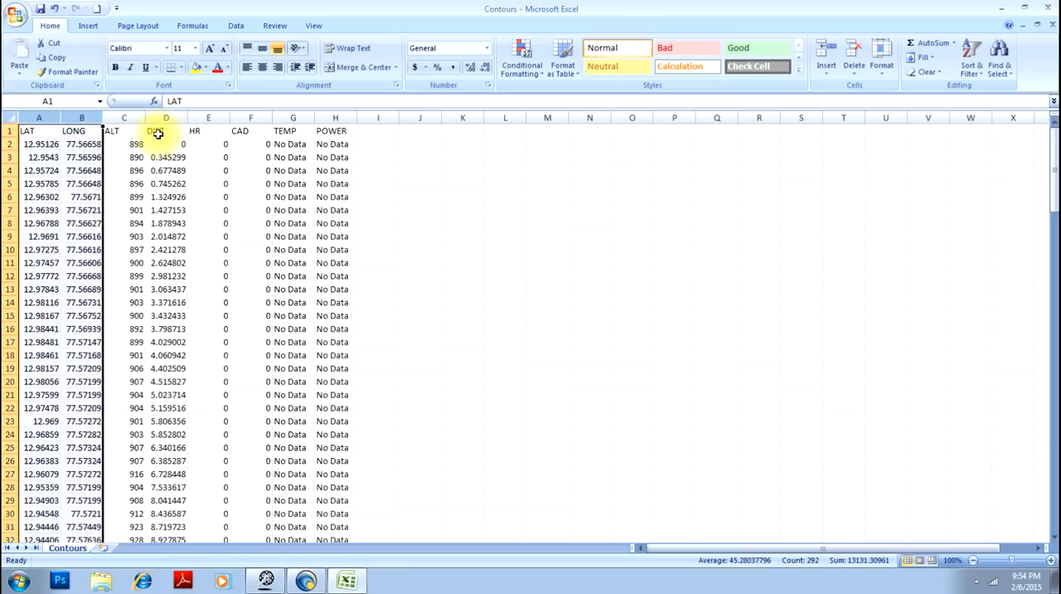
- Delete the DIST, HR, CAD, TEMP and POWER columns after the ALT column
drag(156, 116, 342, 117)
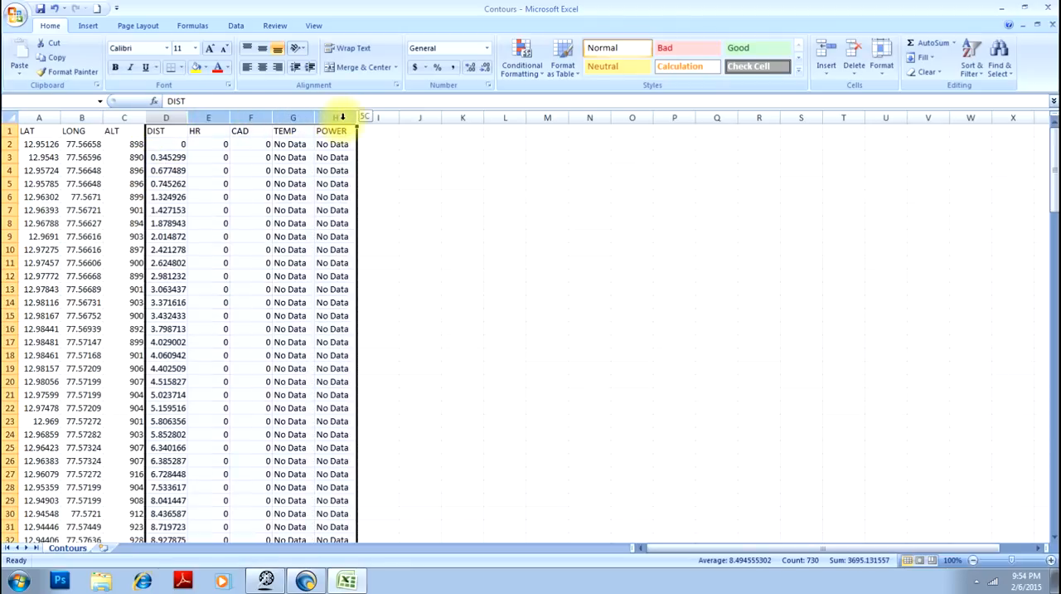
right_click(293, 118)
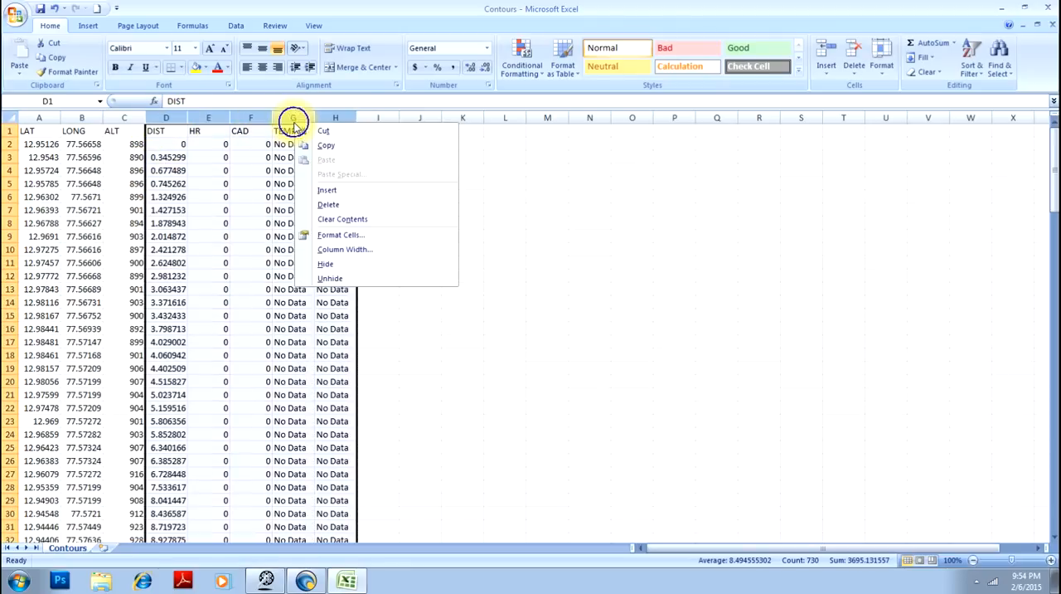
click(331, 206)
click(410, 221)
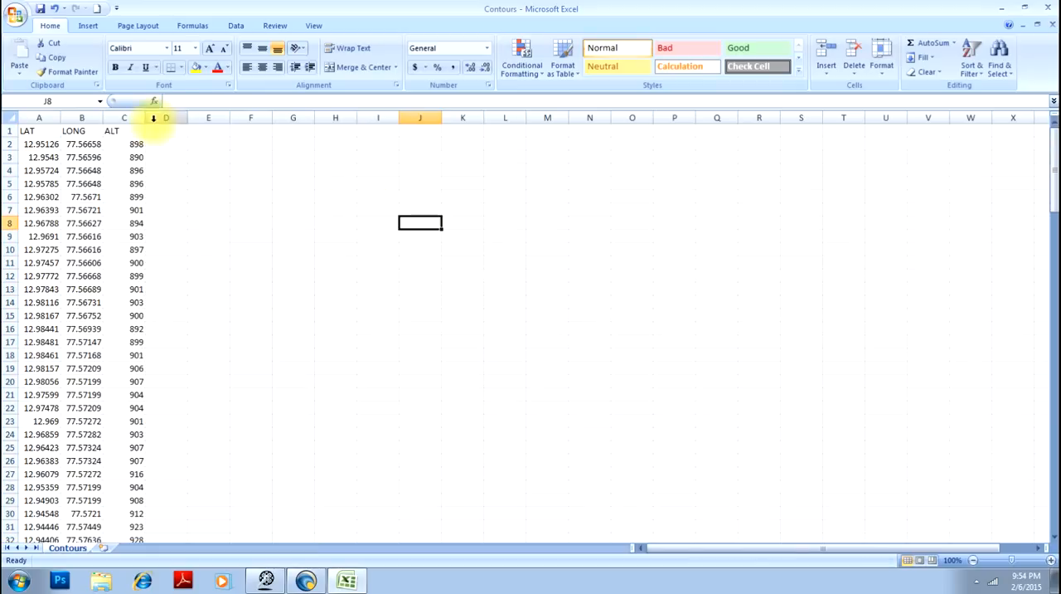
- Delete the header row with LAT, LONG and ALT from the Contours sheet
drag(202, 135, 15, 135)
right_click(9, 133)
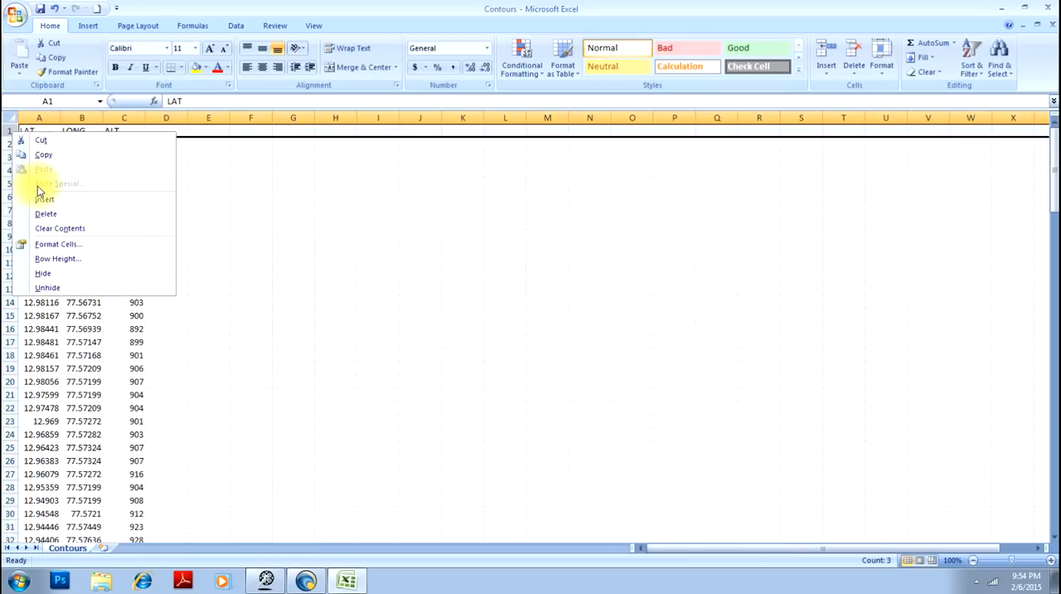
click(45, 215)
click(235, 220)
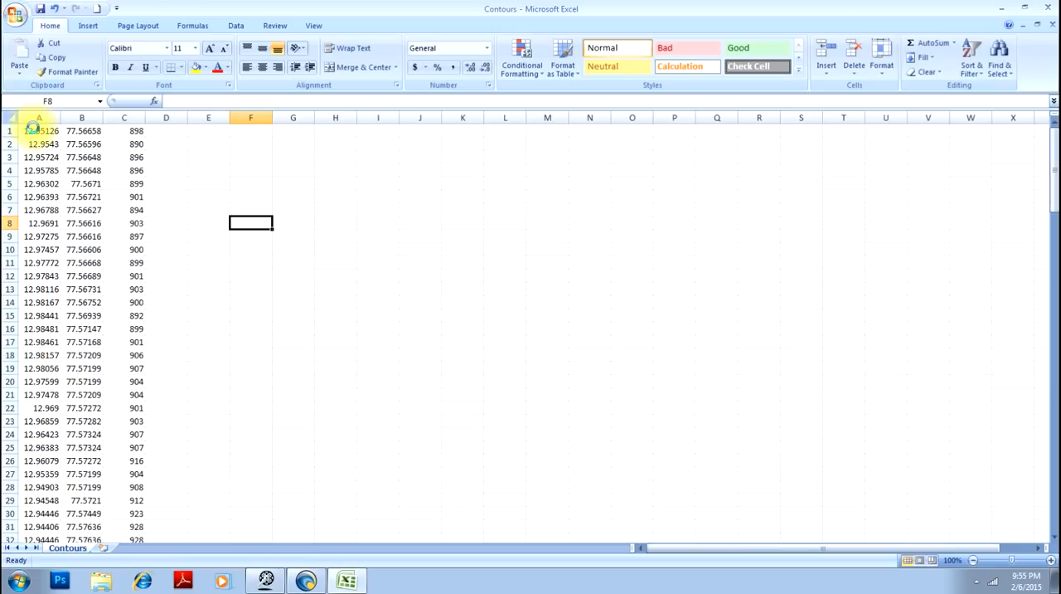
- Save the sheet on the Desktop as an Excel Workbook named Contours and close Excel
key(F12)
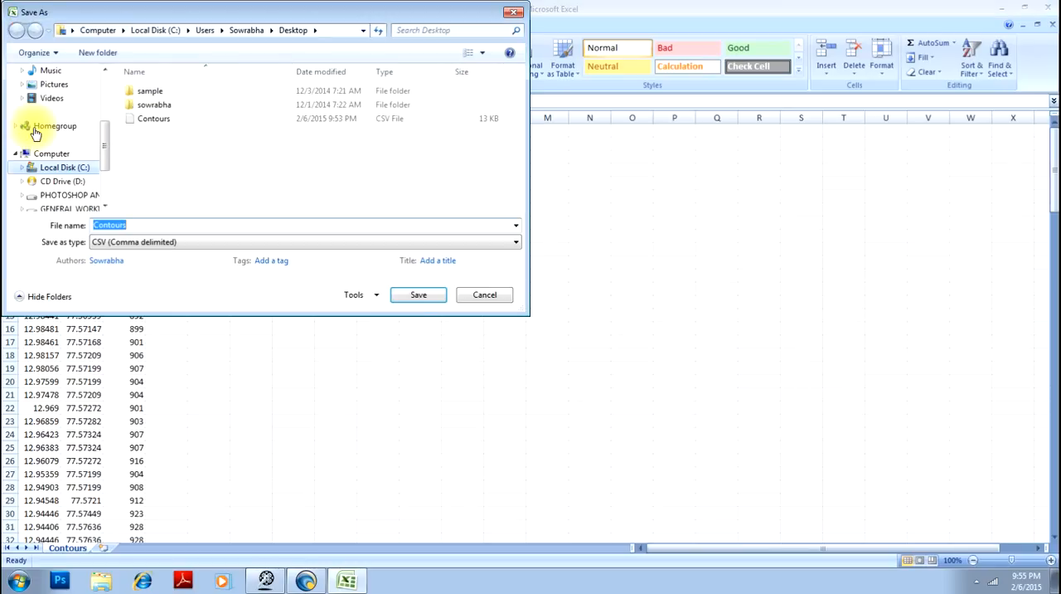
click(136, 241)
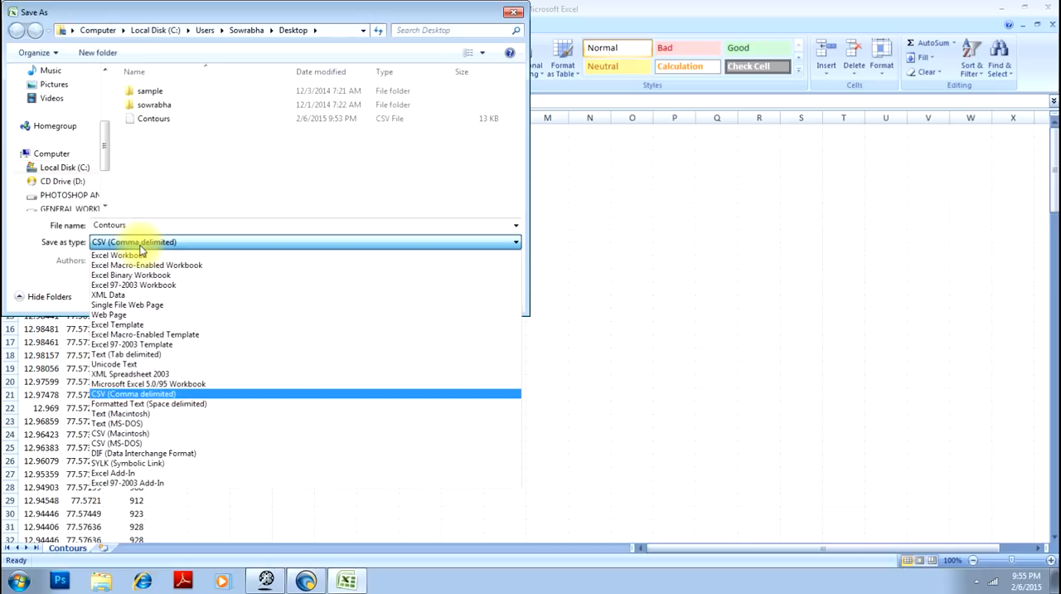
click(141, 254)
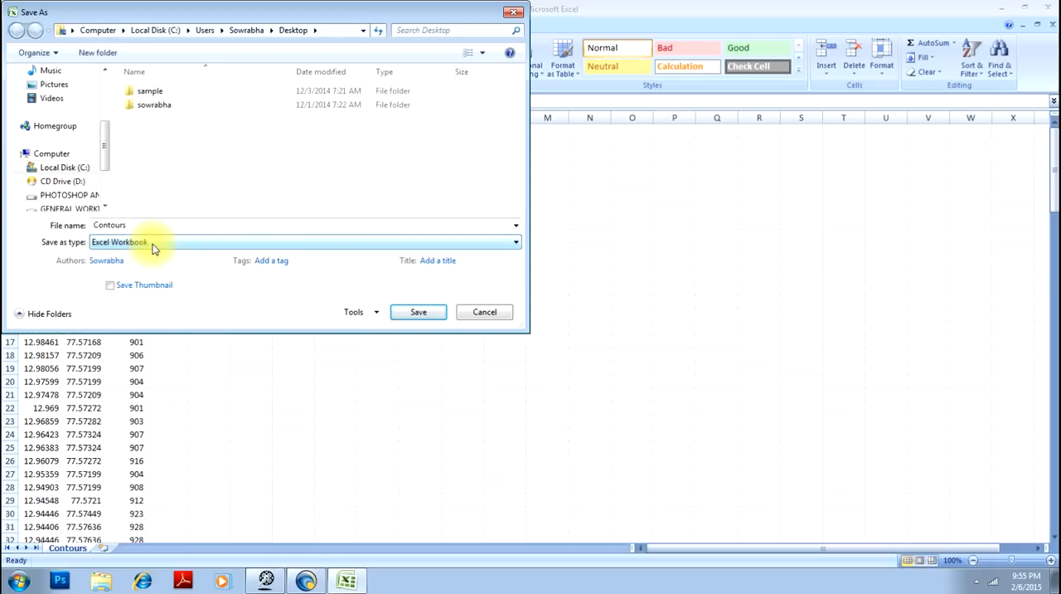
click(152, 246)
click(152, 245)
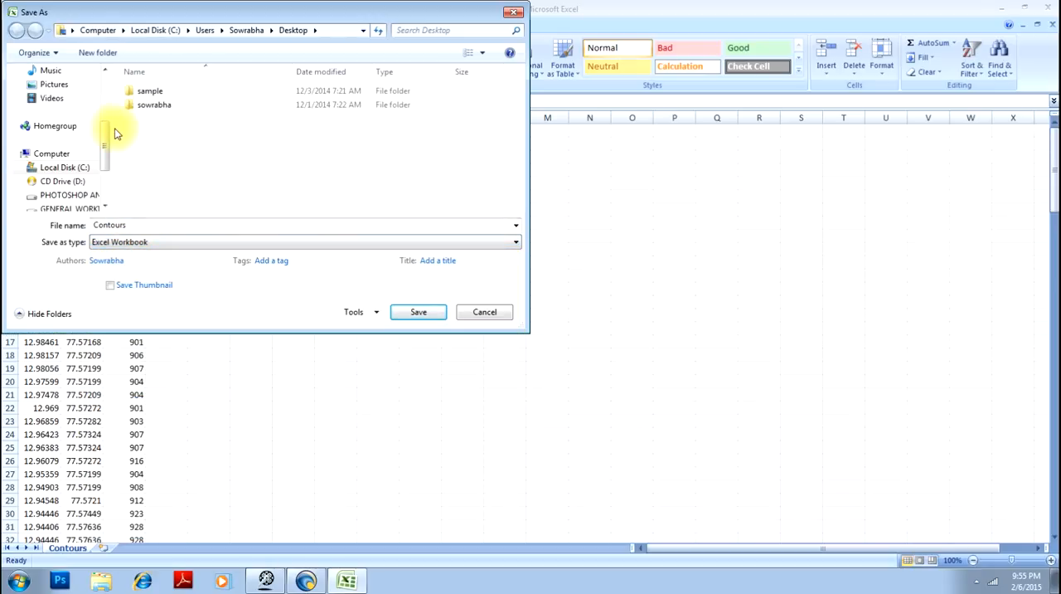
click(428, 316)
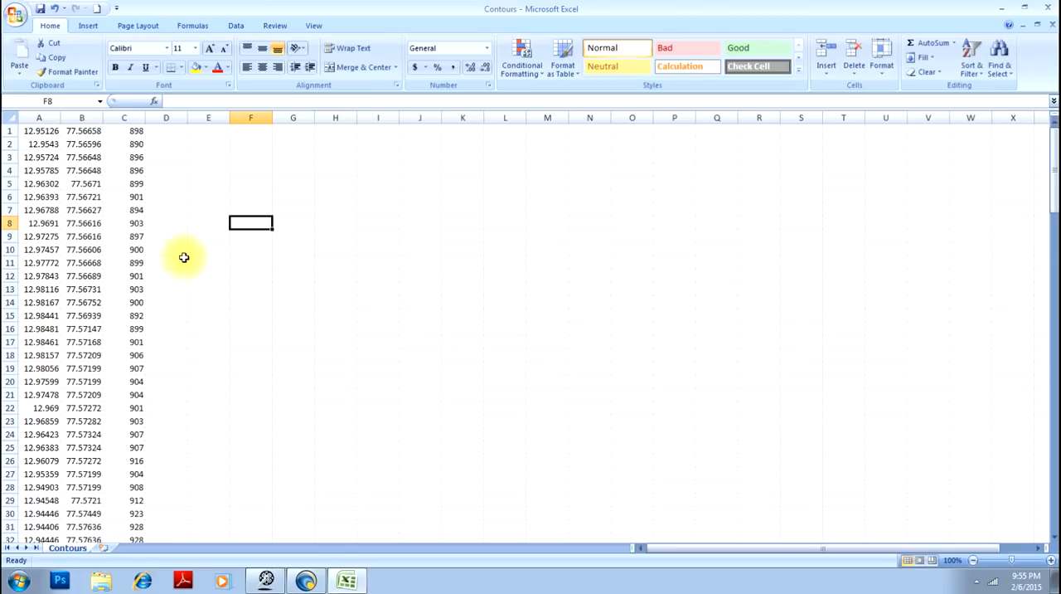
click(219, 260)
click(213, 237)
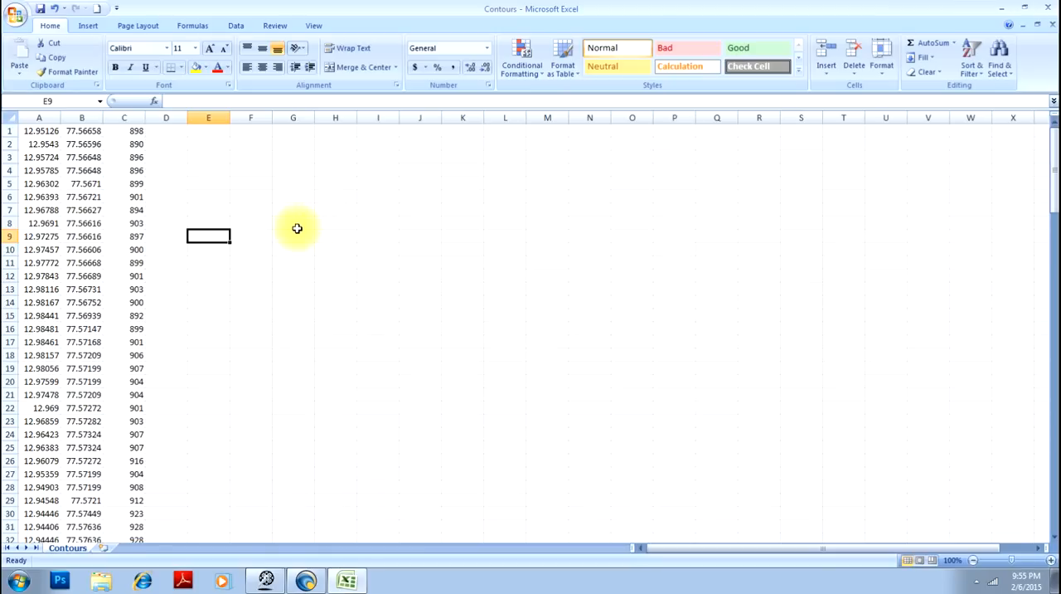
click(1050, 10)
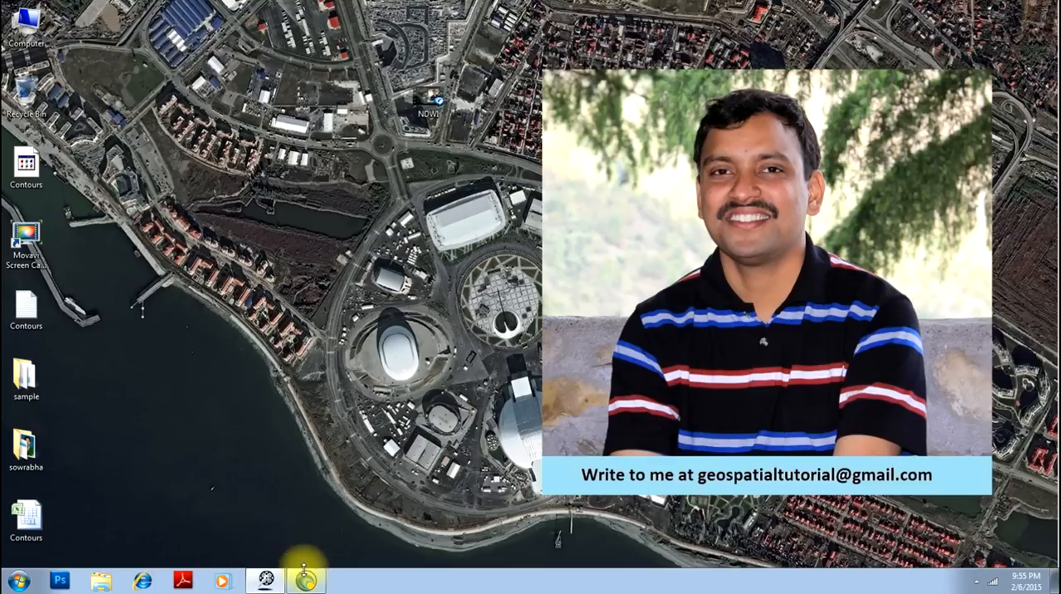
- Switch to Surfer and load the Contours Excel workbook from the Desktop as the data for a new grid
click(306, 582)
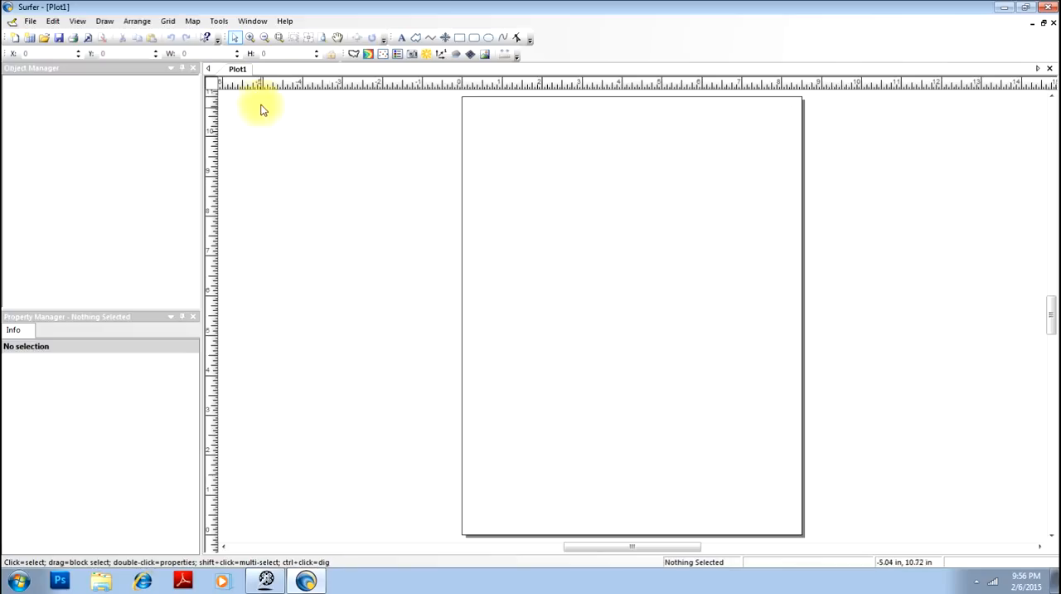
click(167, 20)
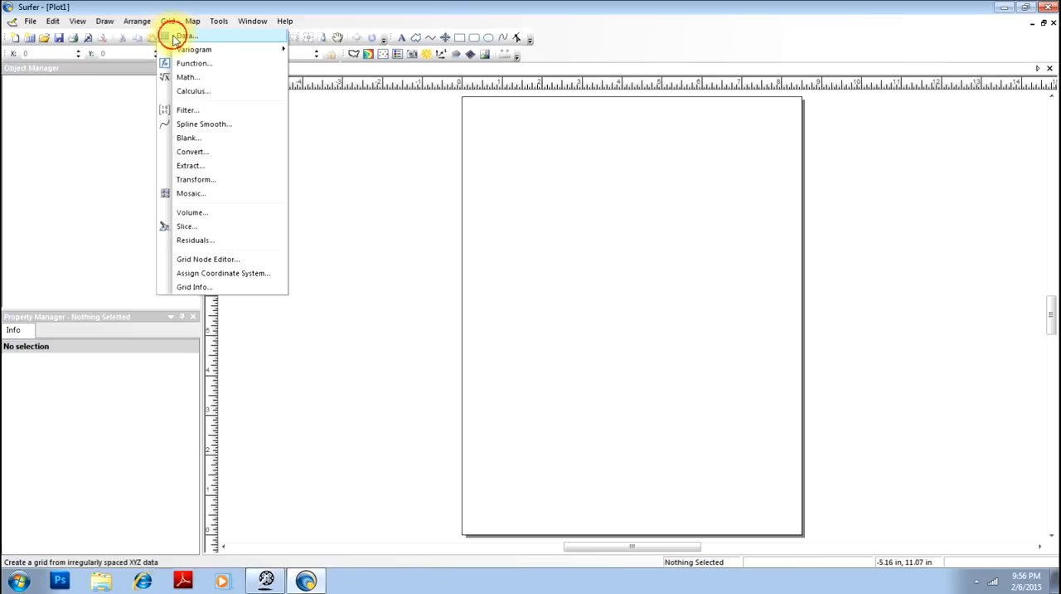
click(175, 38)
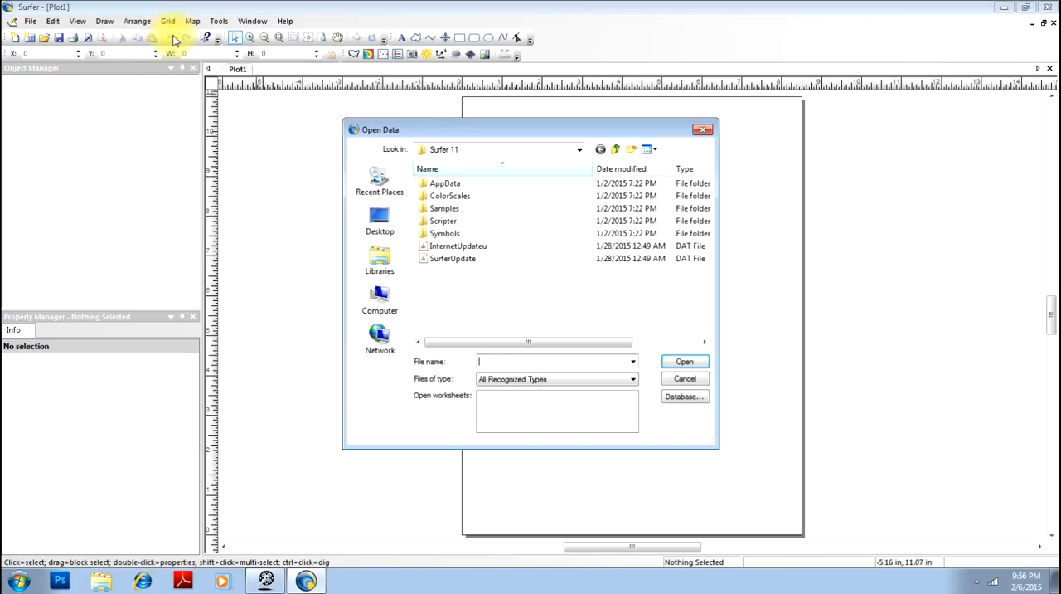
click(375, 220)
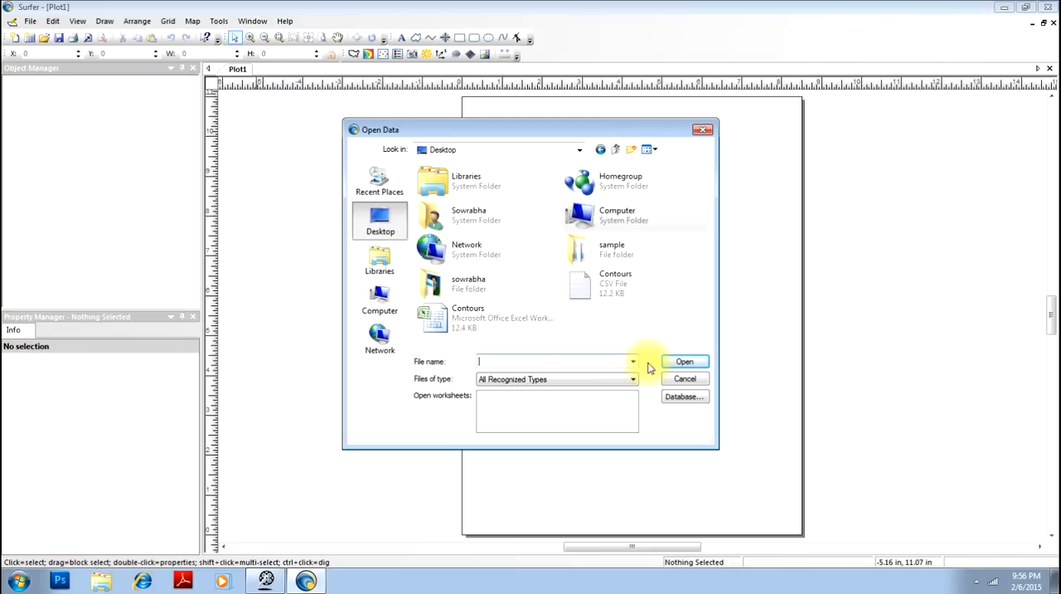
click(493, 320)
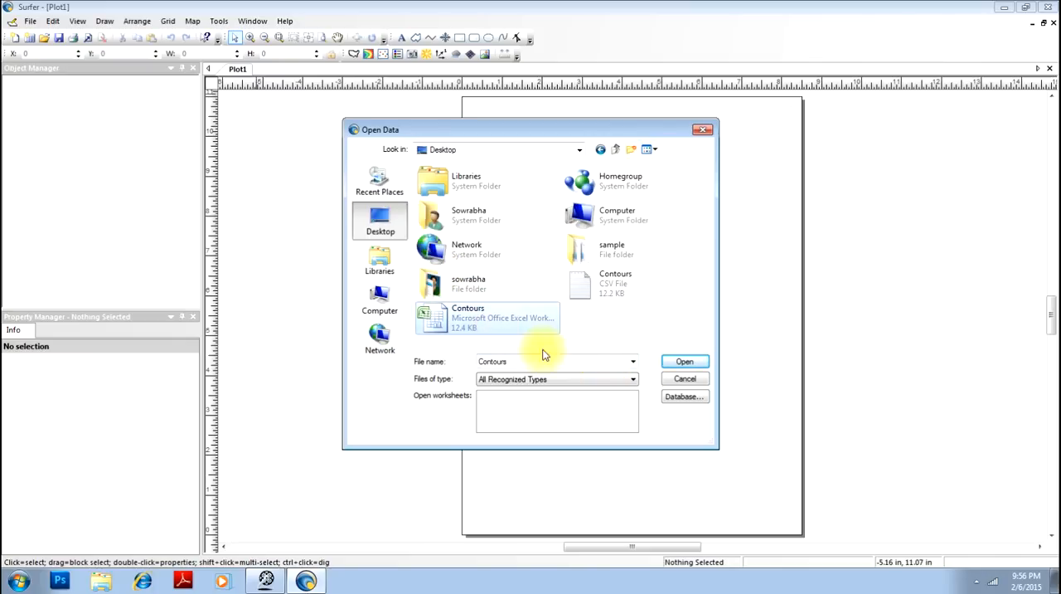
click(685, 362)
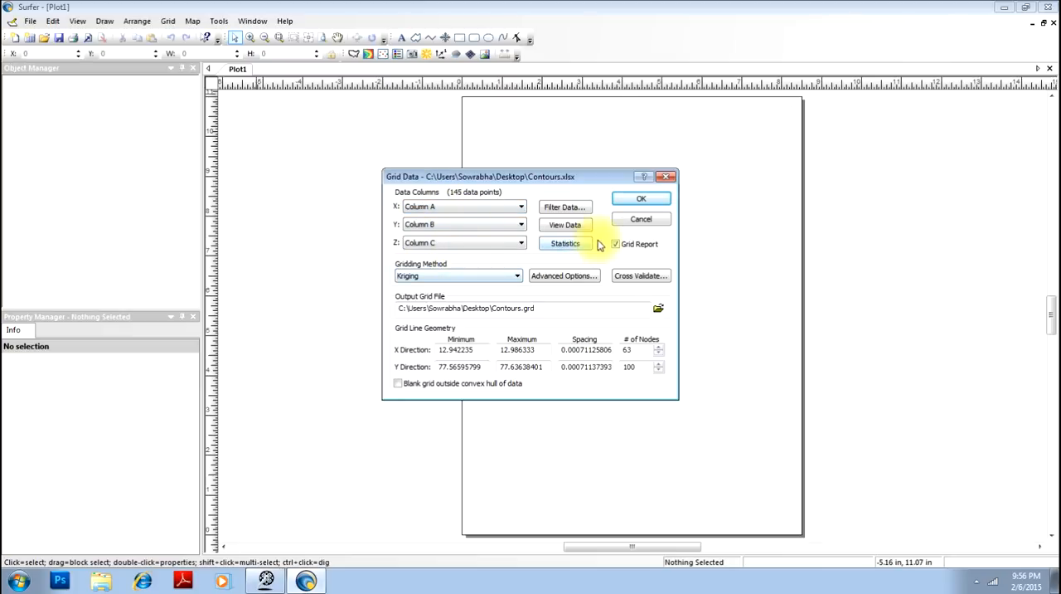
- Create the Contours.grd grid from columns A, B and C with Kriging, and close the gridding report without saving it
click(640, 200)
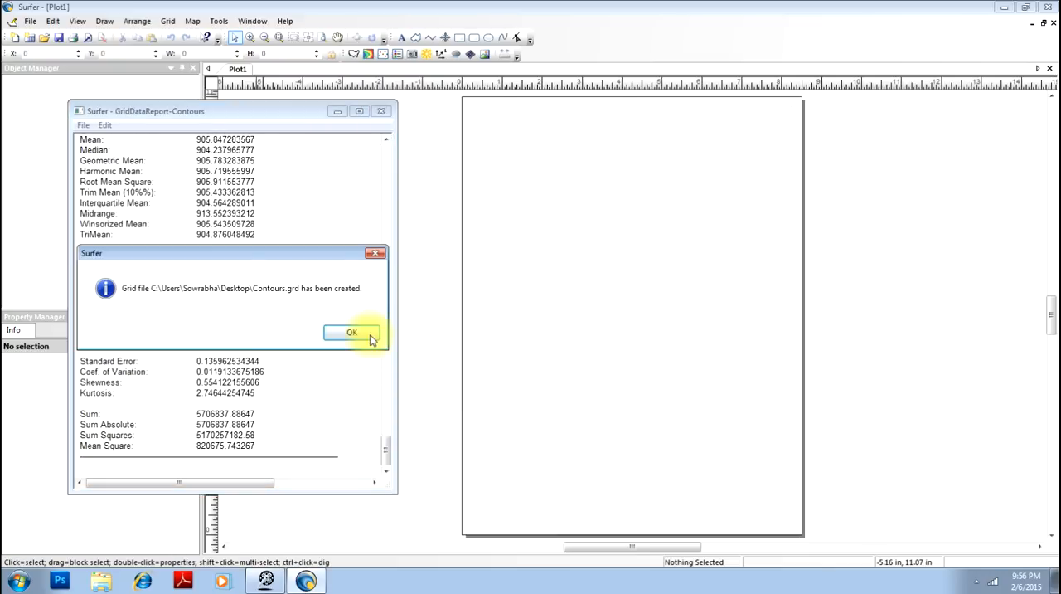
click(351, 335)
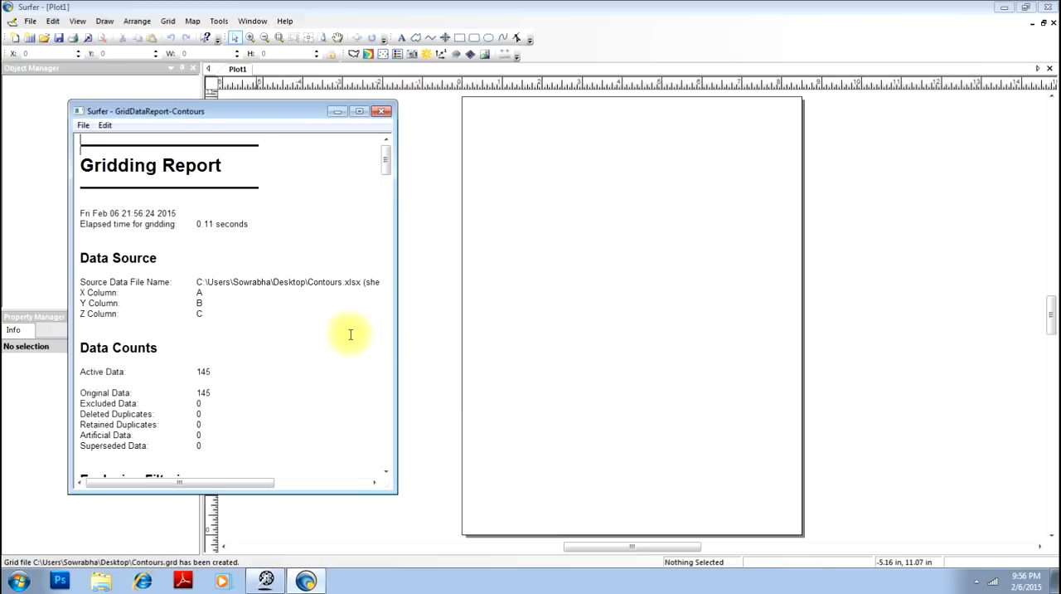
click(383, 112)
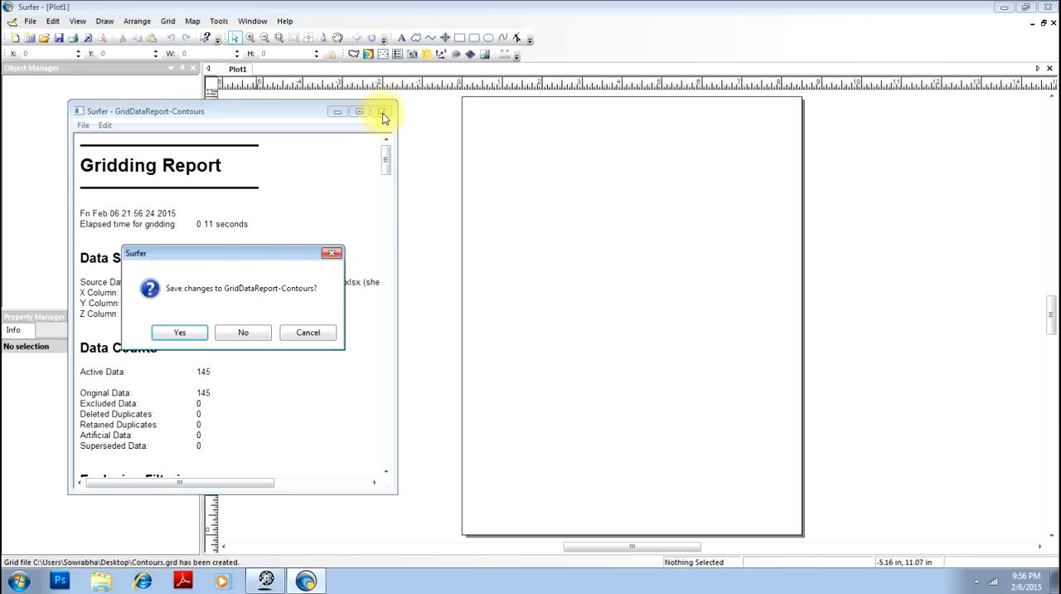
click(245, 333)
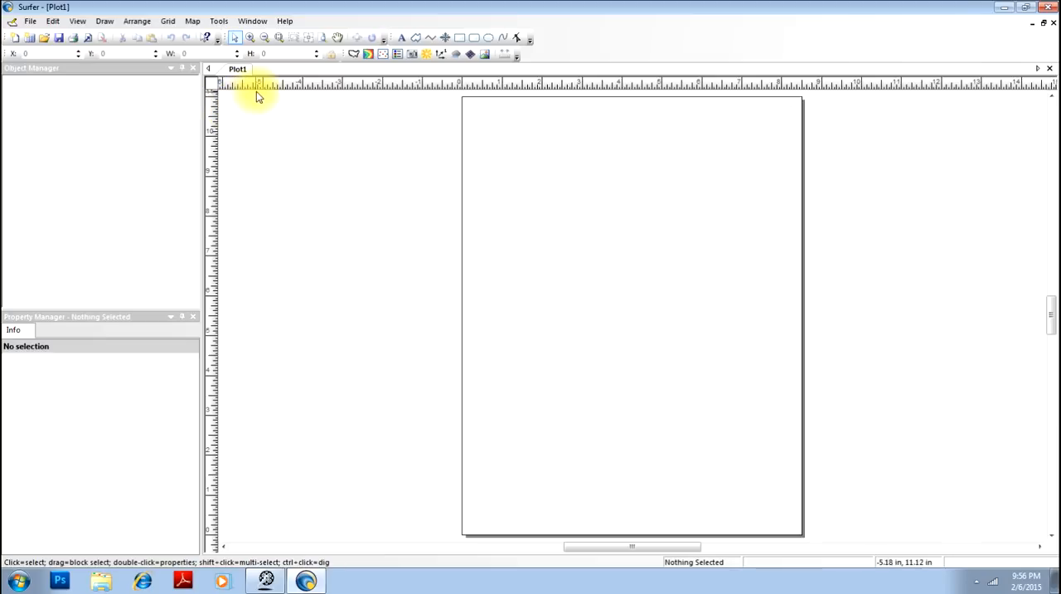
- Create a new contour map from the Contours grid file and move it slightly rightward on the page, to about X 2.23 in
click(191, 22)
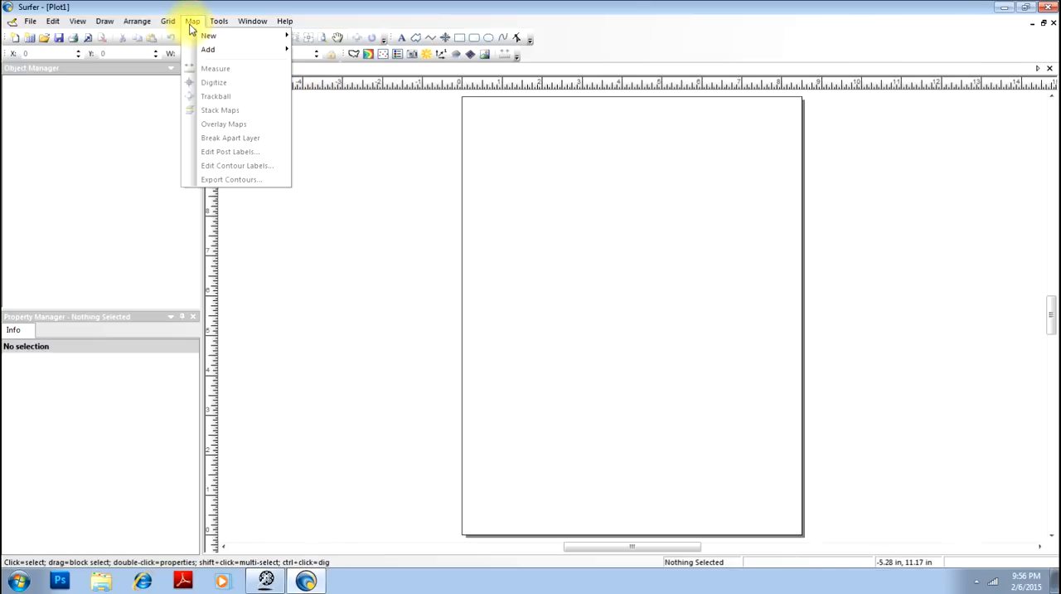
mouse_move(199, 36)
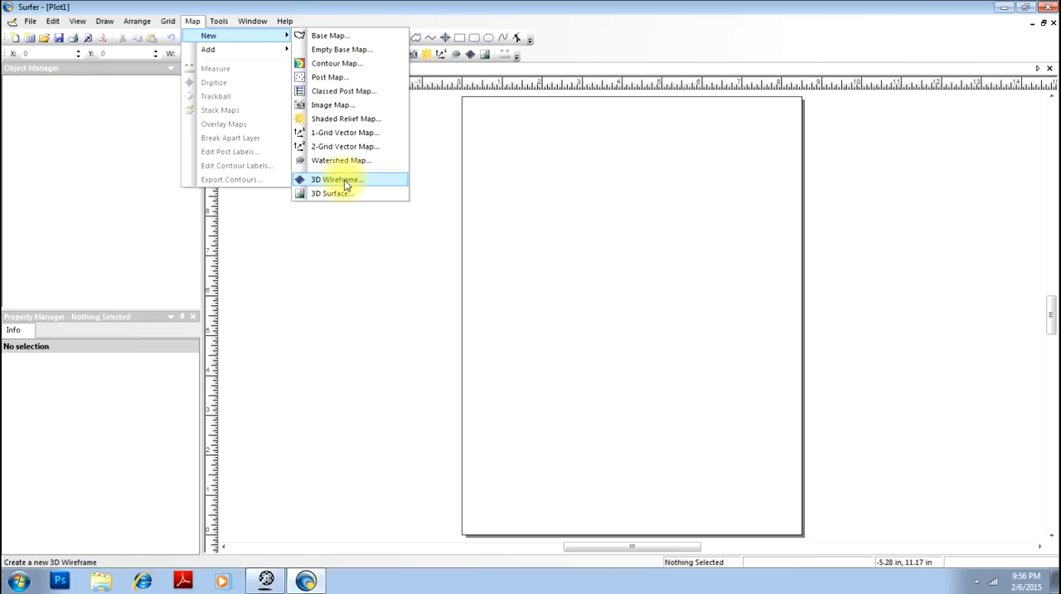
click(368, 66)
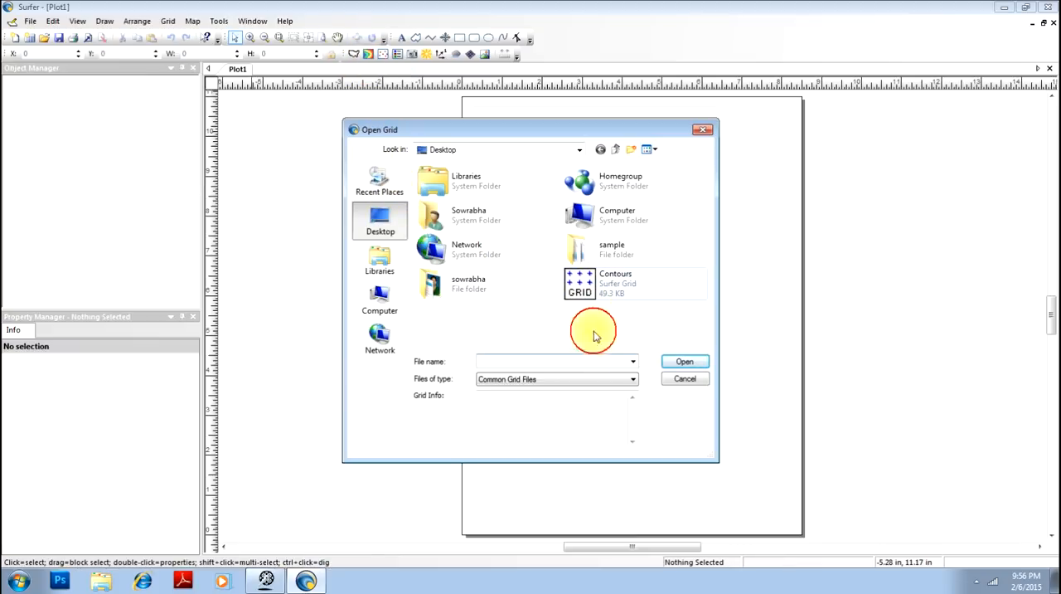
click(584, 291)
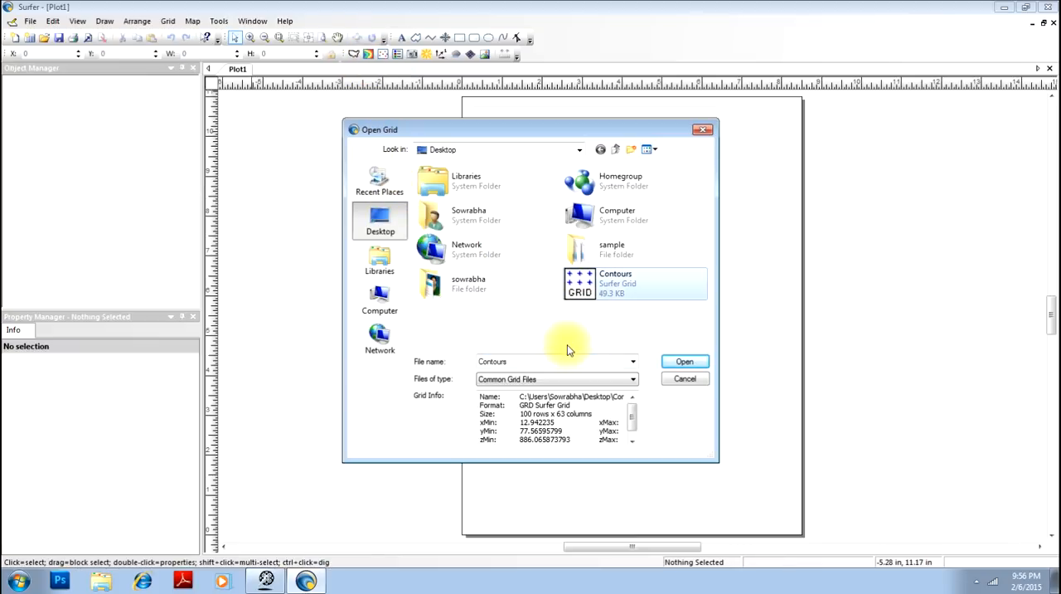
click(701, 362)
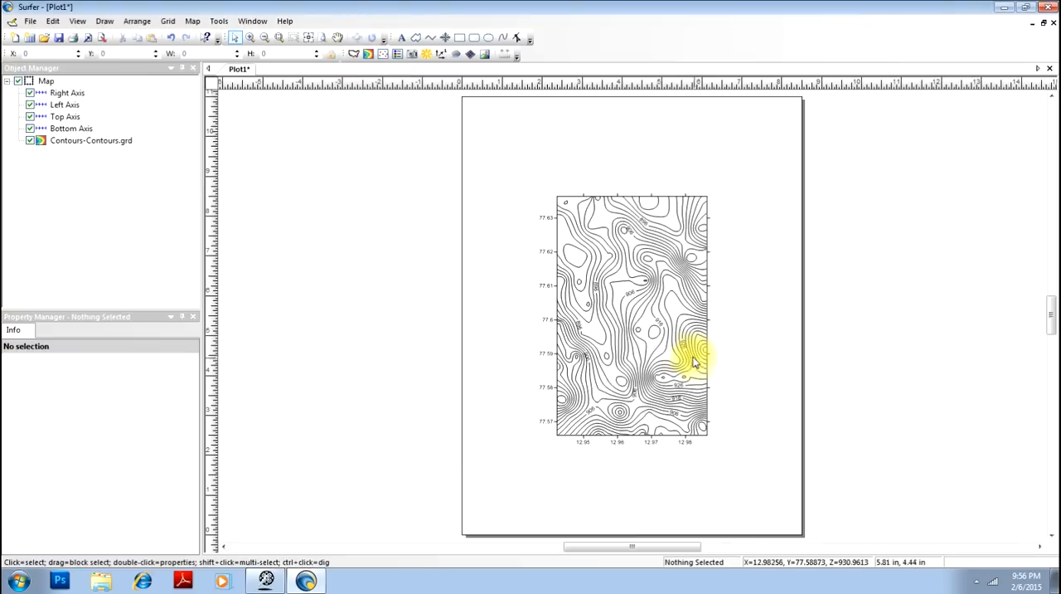
mouse_move(570, 225)
mouse_down()
mouse_move(599, 242)
mouse_move(582, 225)
mouse_up()
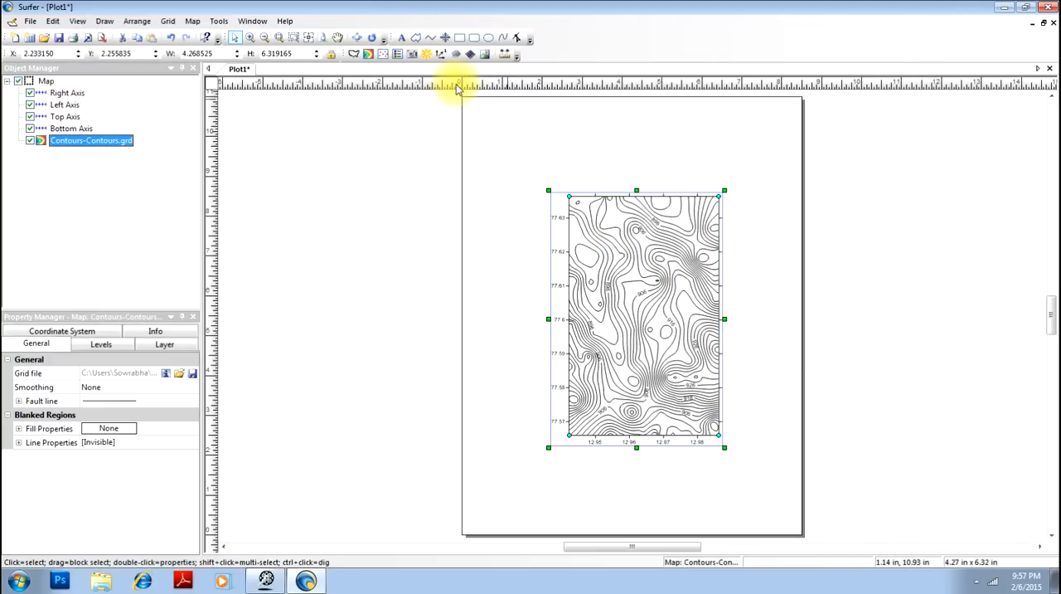
- Examine the contour lines and elevation labels across the map, both close up and as a whole
click(249, 39)
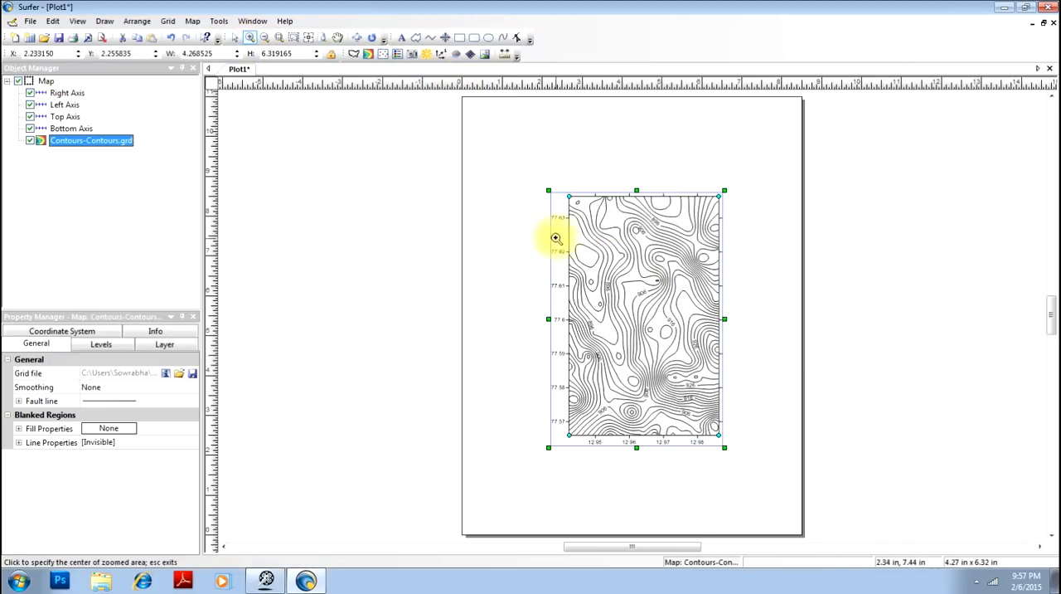
click(531, 203)
click(796, 424)
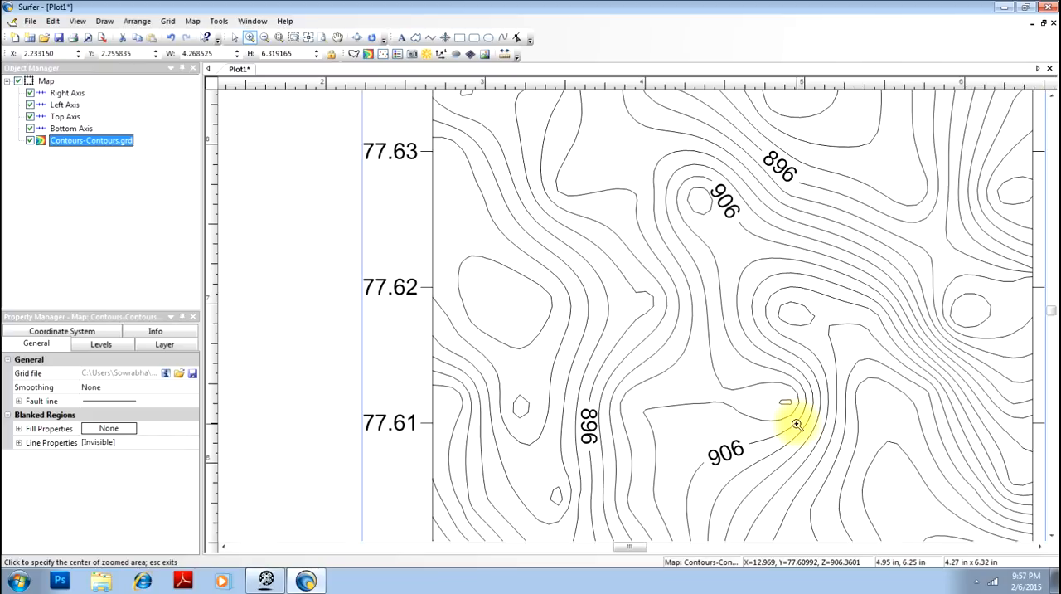
scroll(641, 291, down, 5)
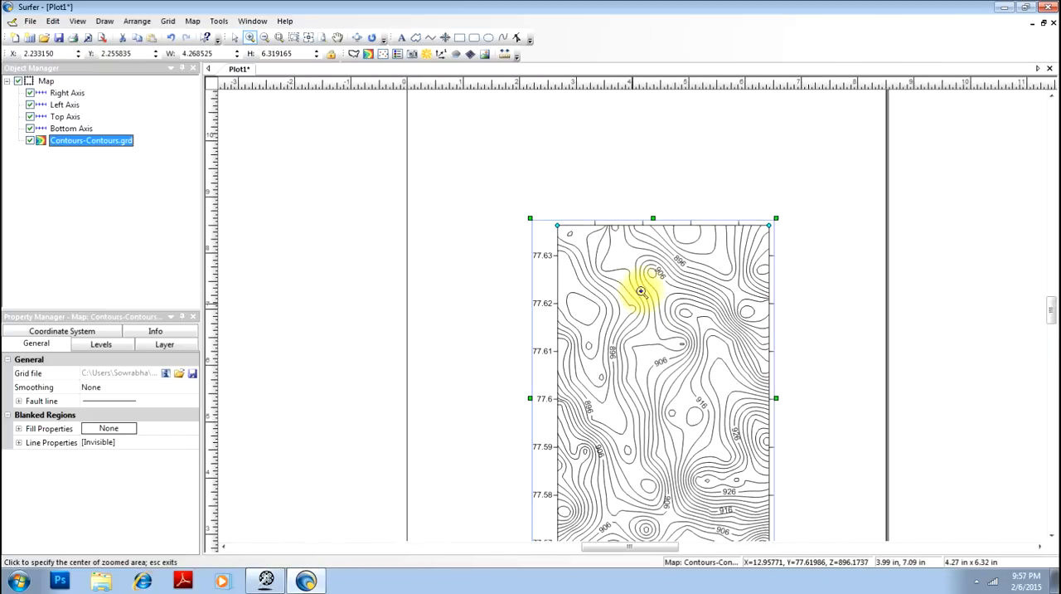
mouse_move(1051, 307)
mouse_down()
mouse_move(1053, 321)
mouse_move(1055, 310)
mouse_up()
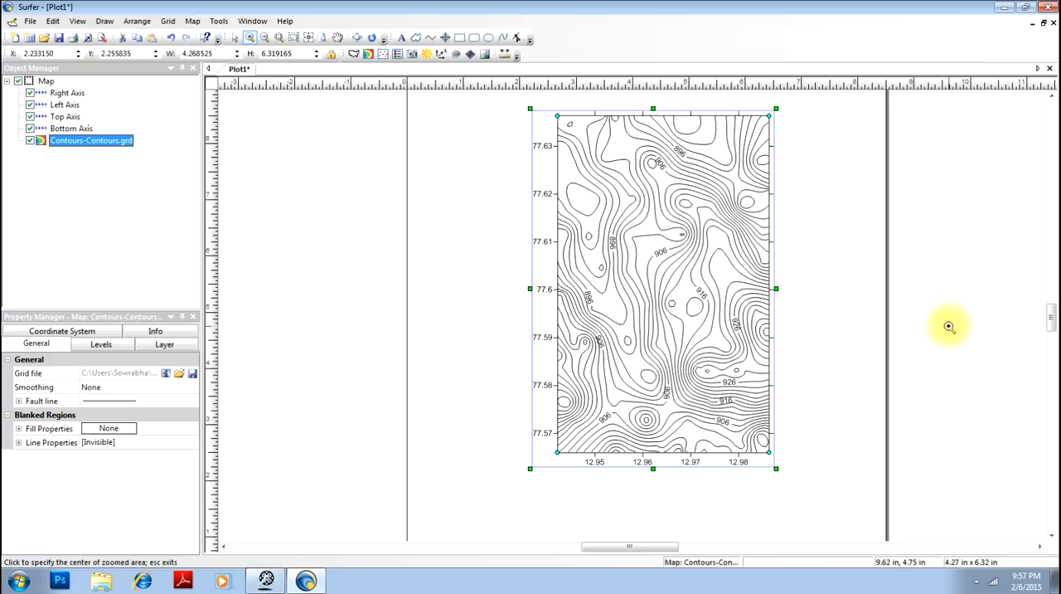
drag(1052, 324, 1049, 317)
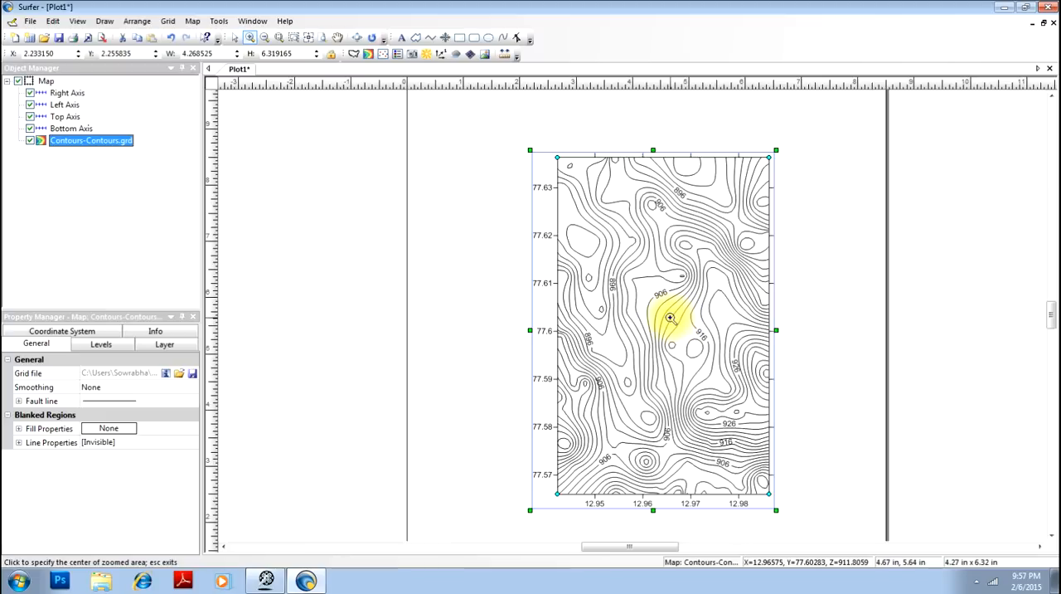
click(28, 22)
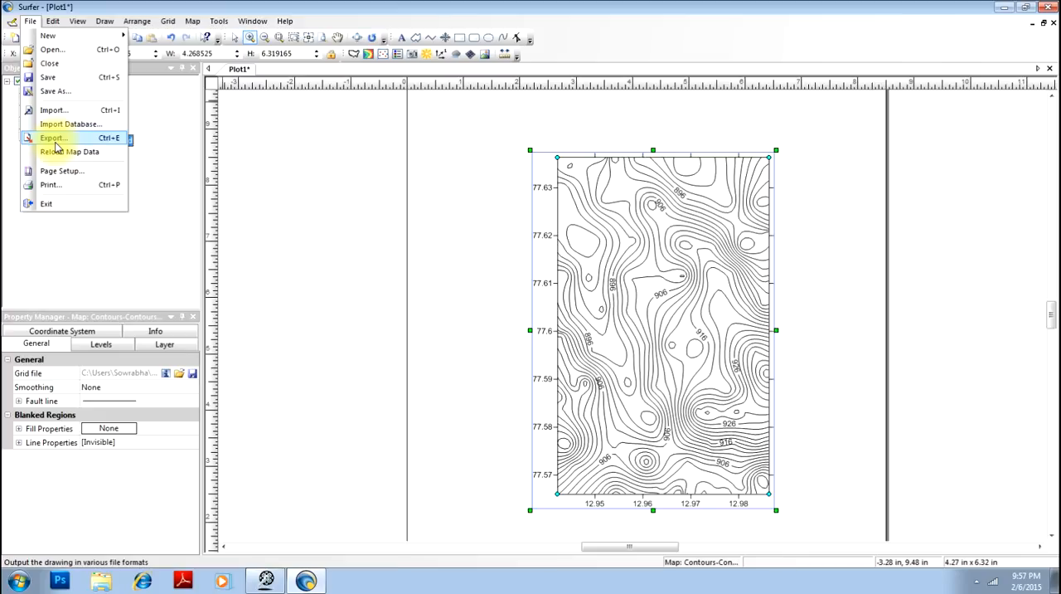
click(422, 166)
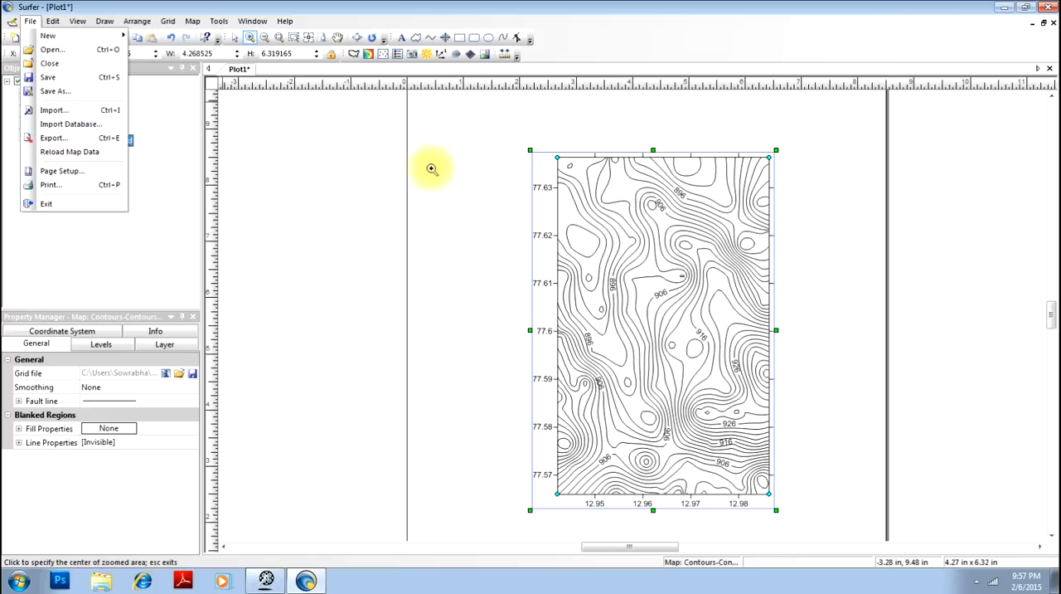
click(442, 166)
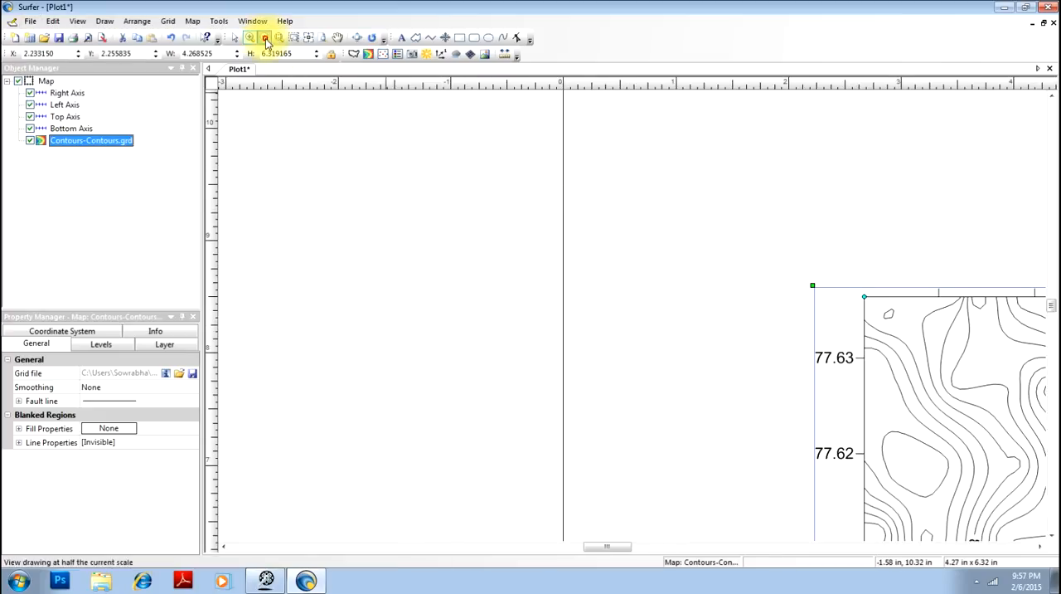
click(265, 37)
click(833, 308)
click(814, 367)
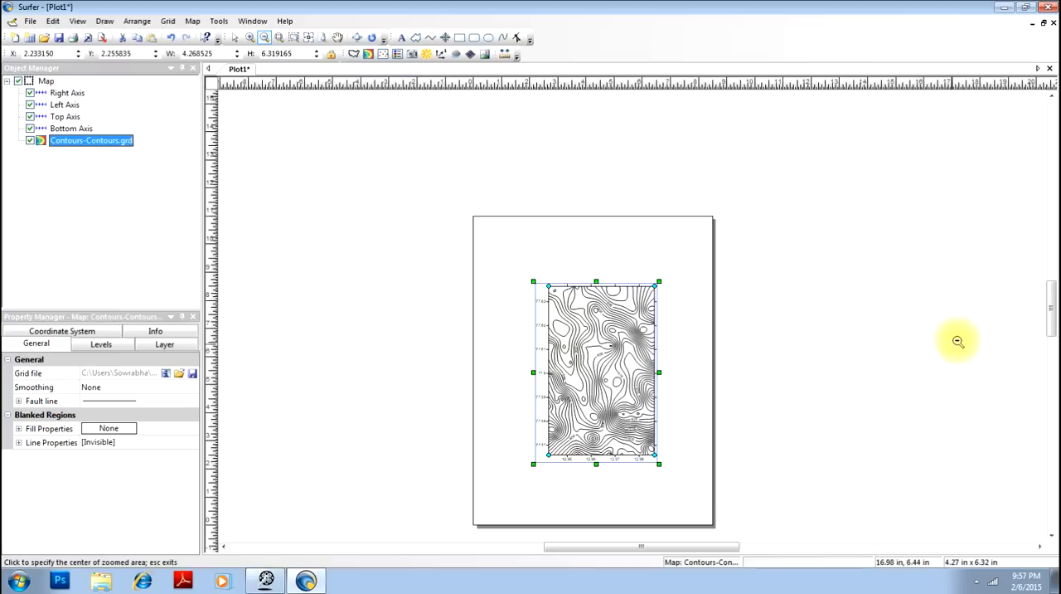
click(249, 37)
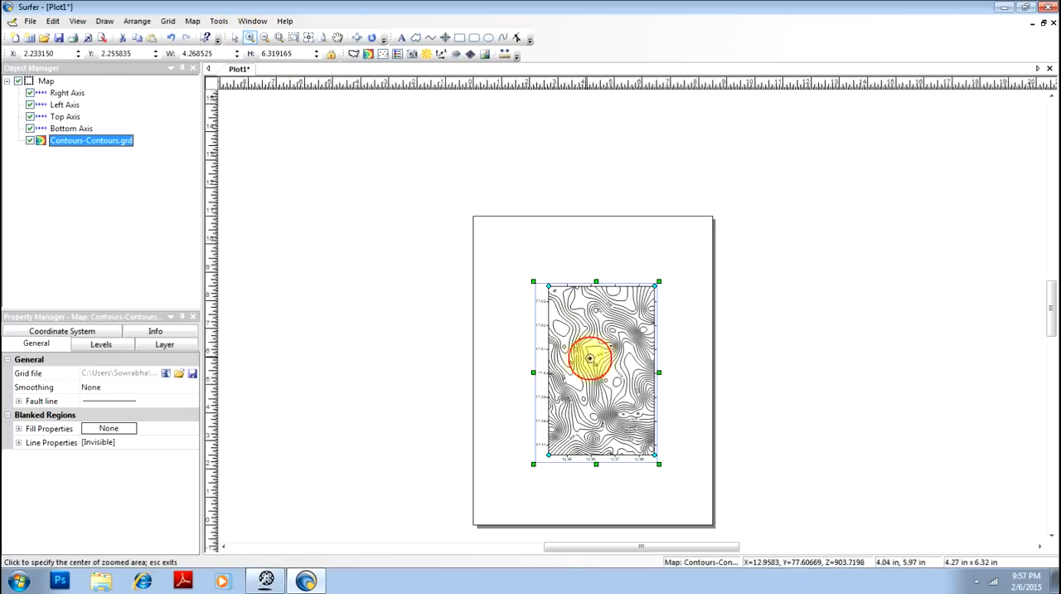
click(631, 373)
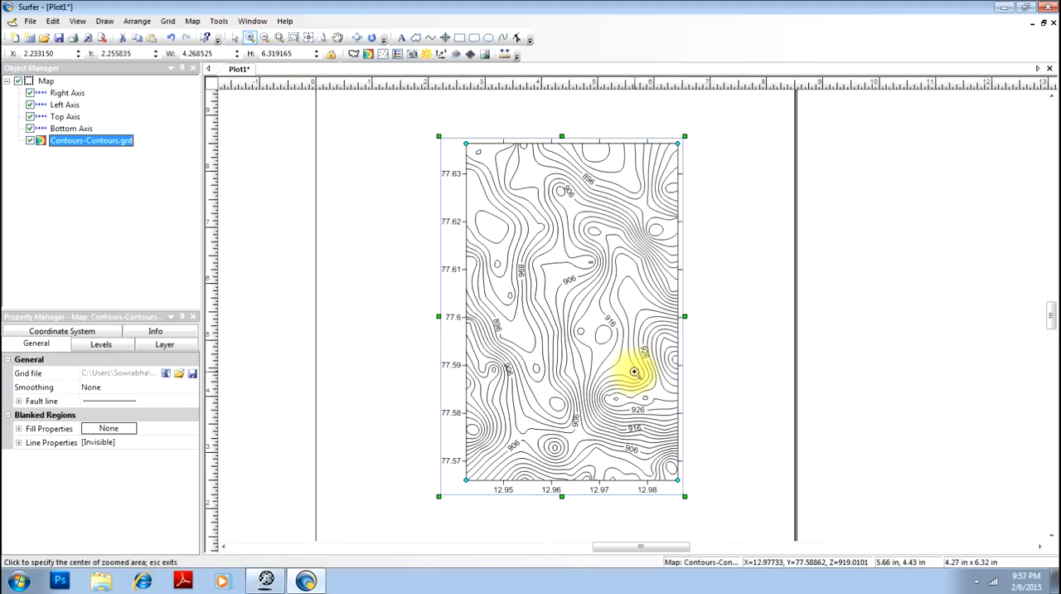